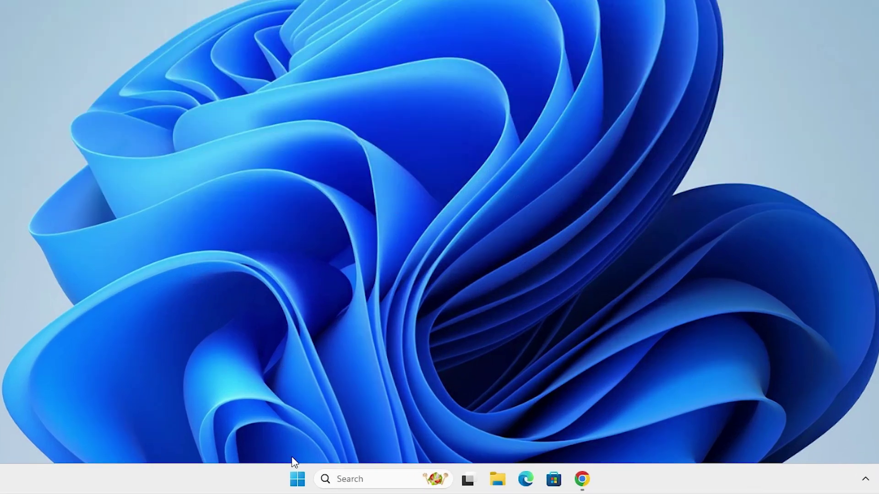
Open the Windows Services console and select the Print Spooler service in the list.
click(335, 486)
text(ser)
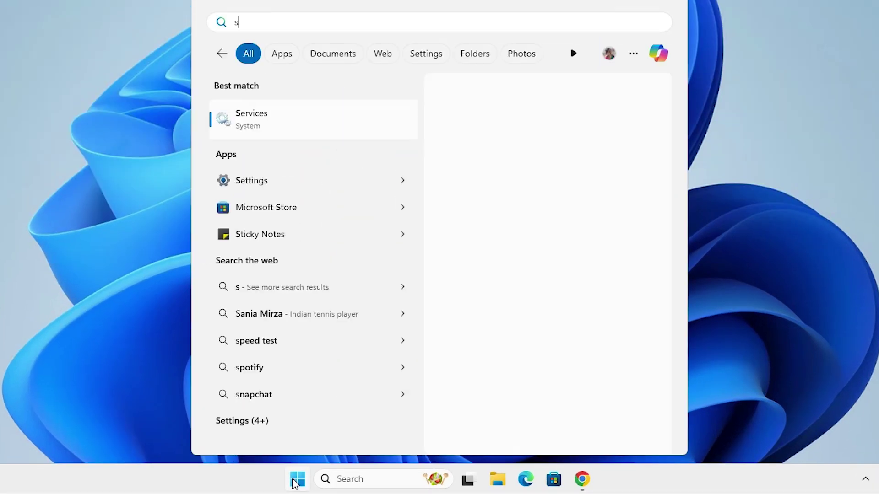
click(304, 134)
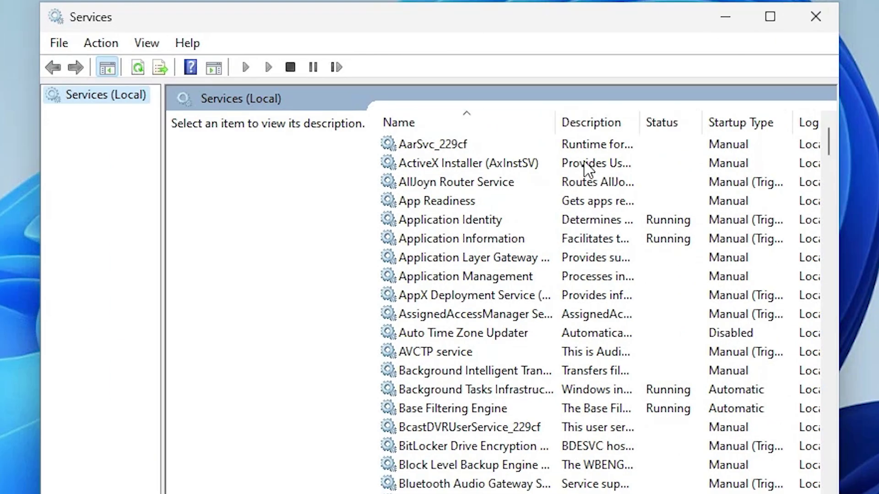
click(429, 303)
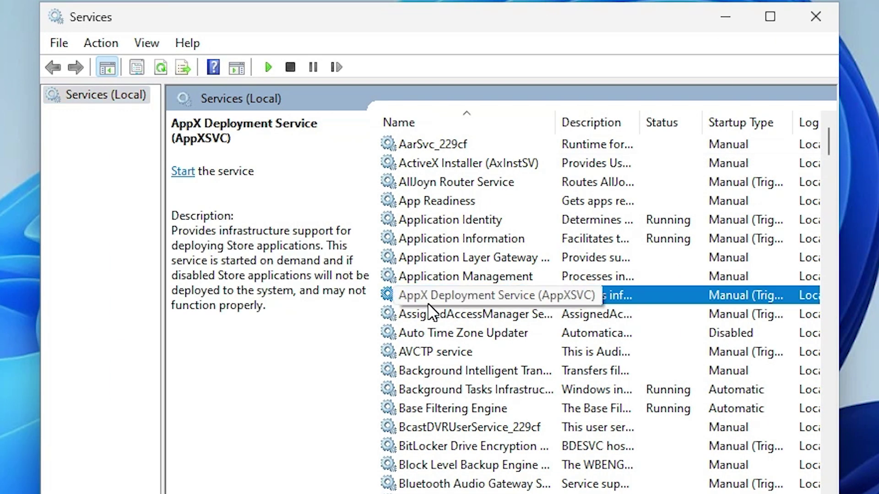
text(print)
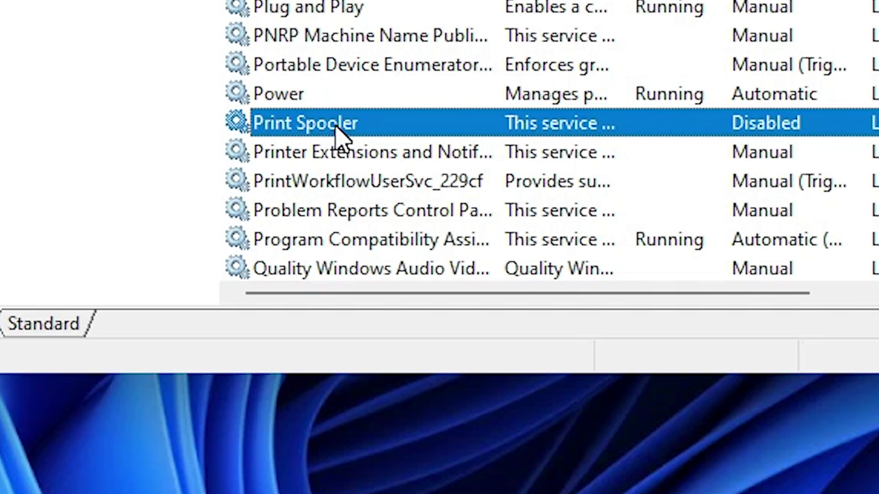
Set the Print Spooler's startup type to Automatic in its properties and start the service.
right_click(337, 131)
click(460, 423)
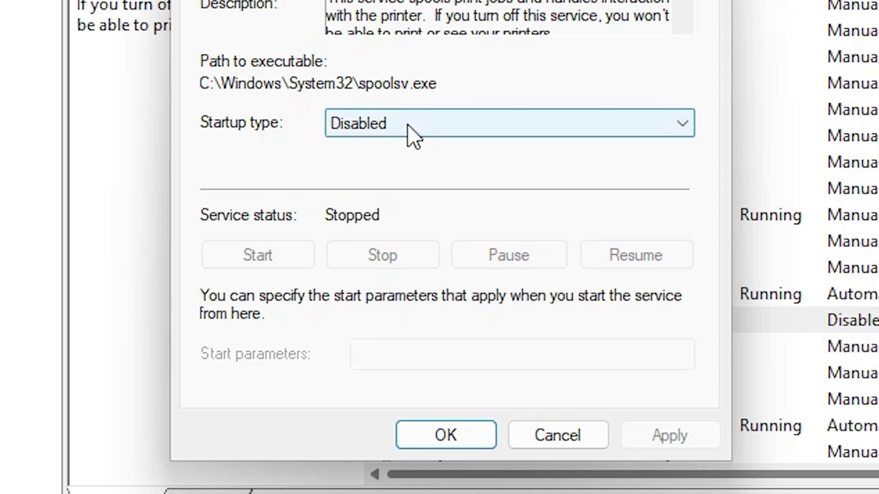
click(474, 134)
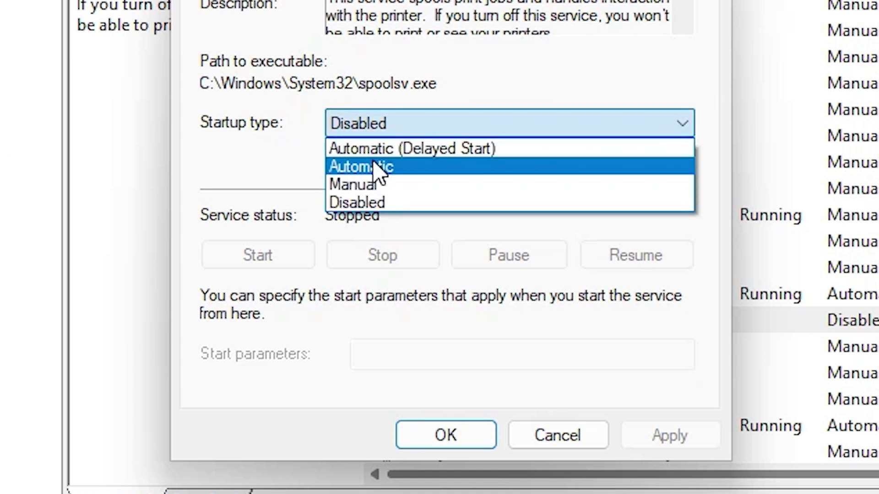
click(398, 167)
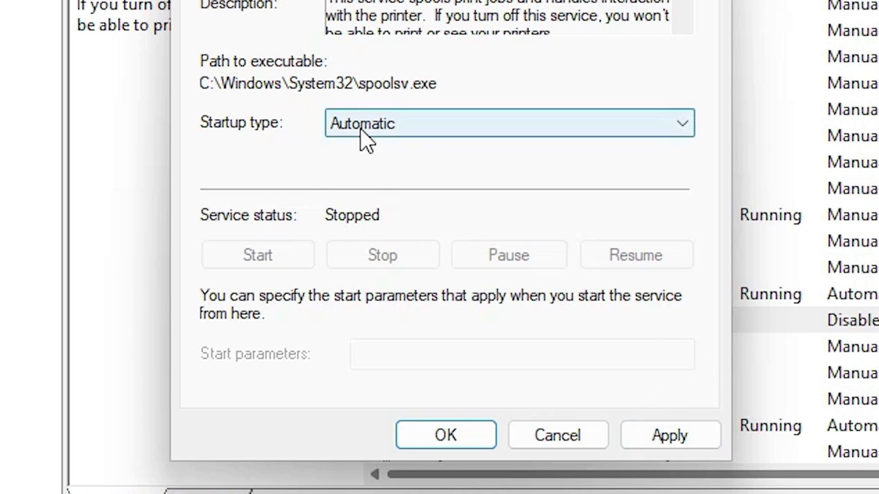
click(671, 437)
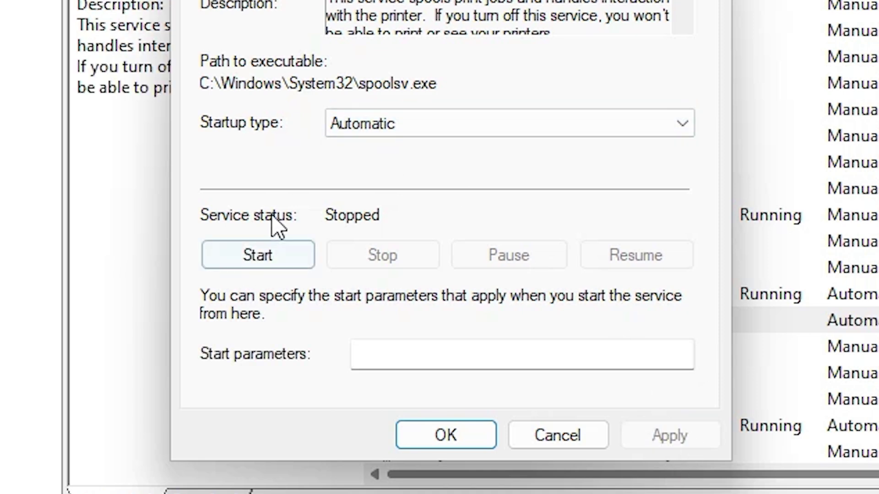
click(281, 258)
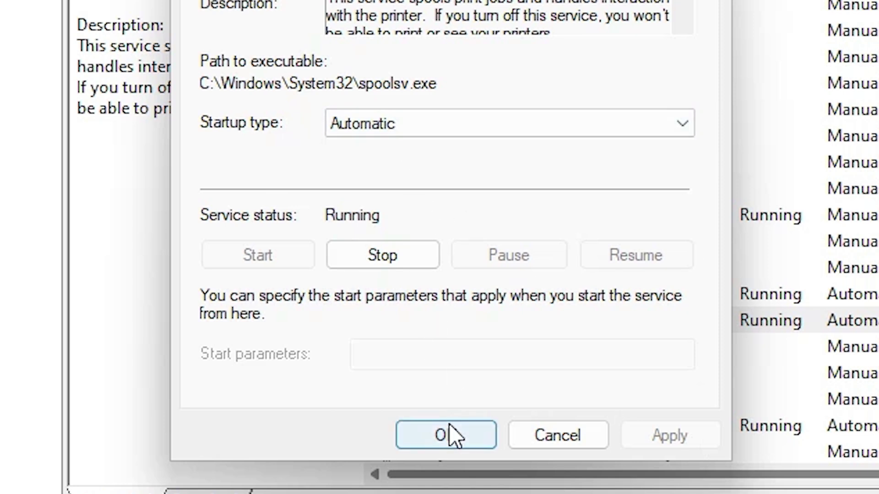
click(447, 438)
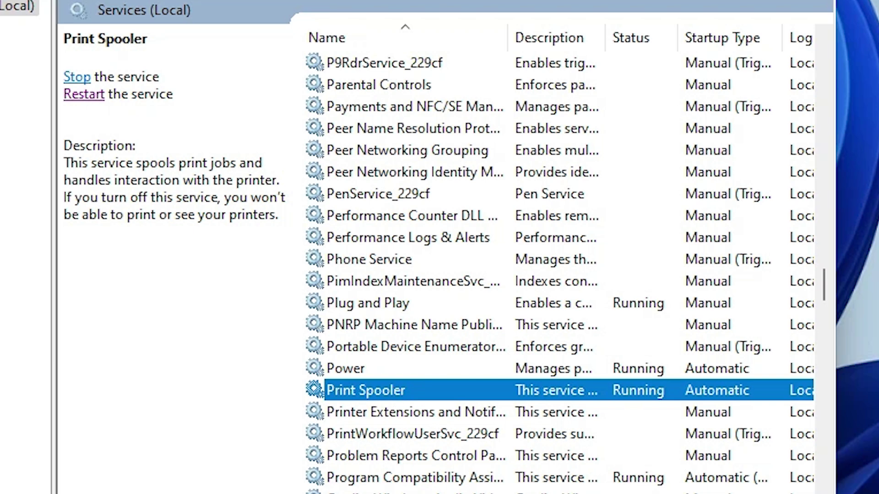
Restart the Print Spooler service and close the Services console.
click(84, 94)
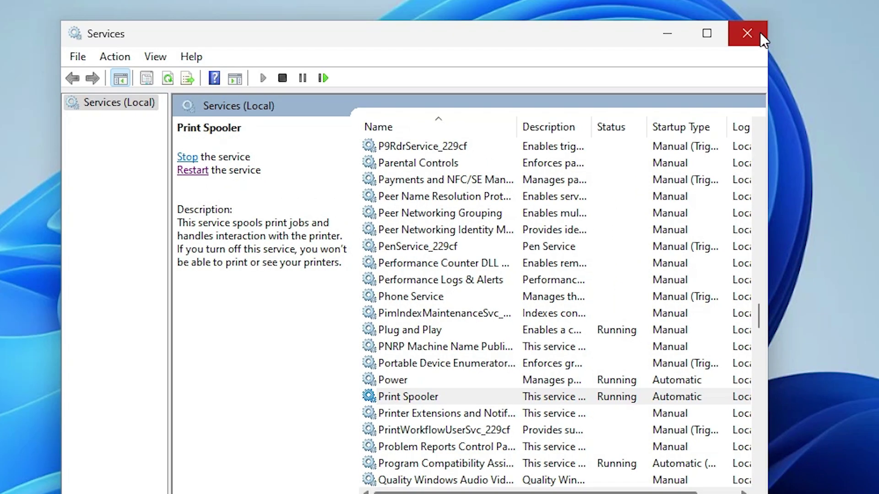
click(759, 32)
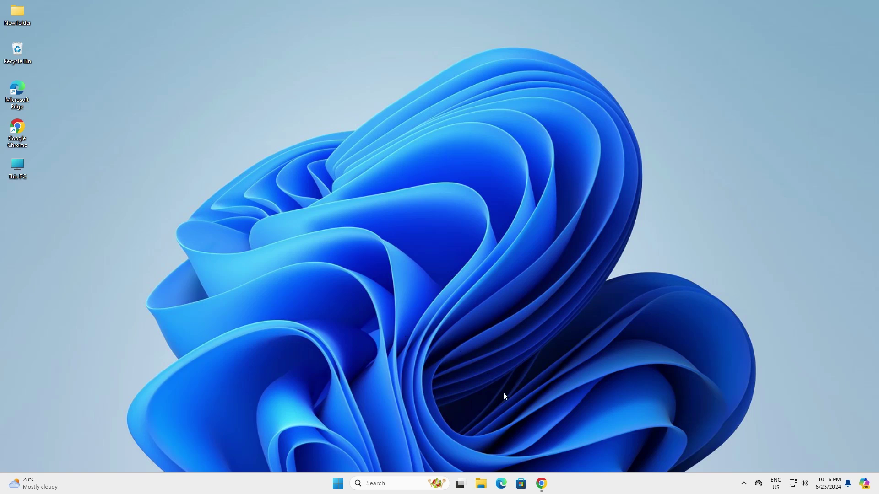
Switch to Chrome and open the "Official HP Printer Drivers and Software Download" search result in a new tab.
click(542, 483)
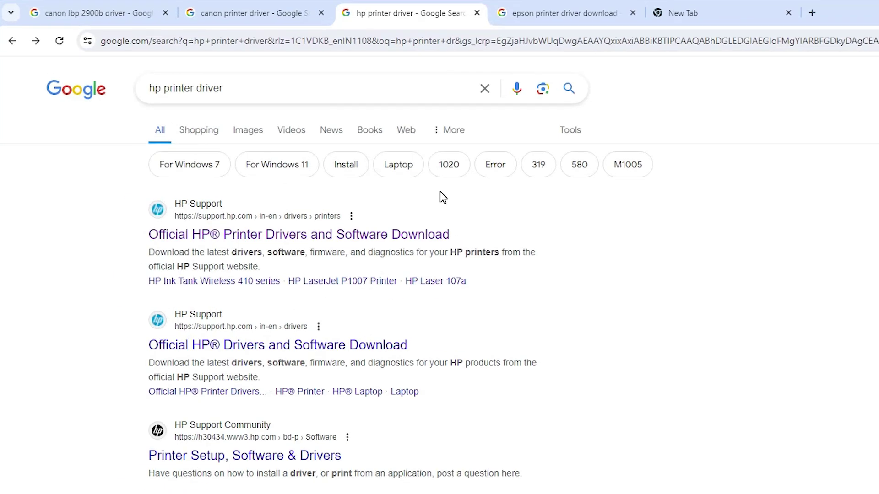
click(227, 9)
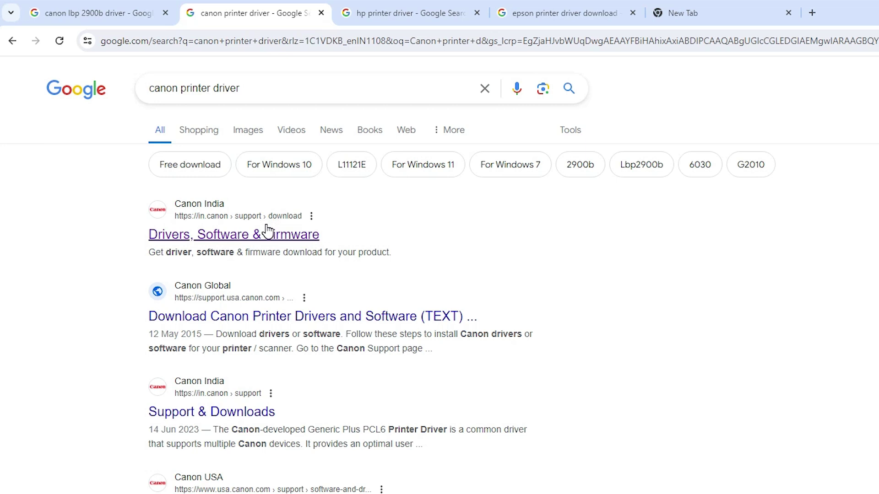
click(372, 12)
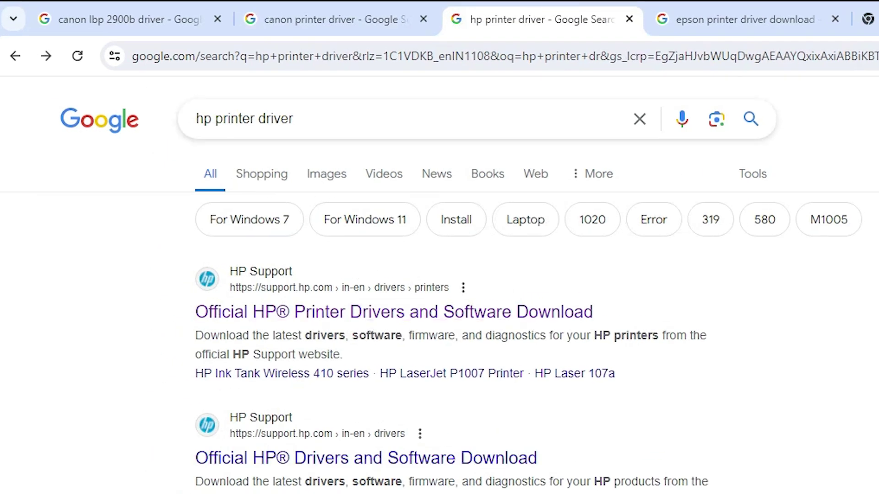
right_click(378, 317)
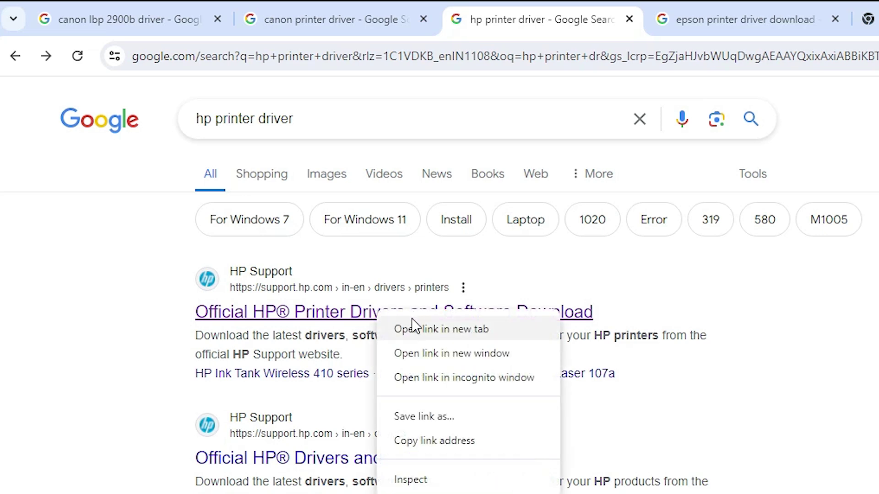
click(424, 328)
click(739, 14)
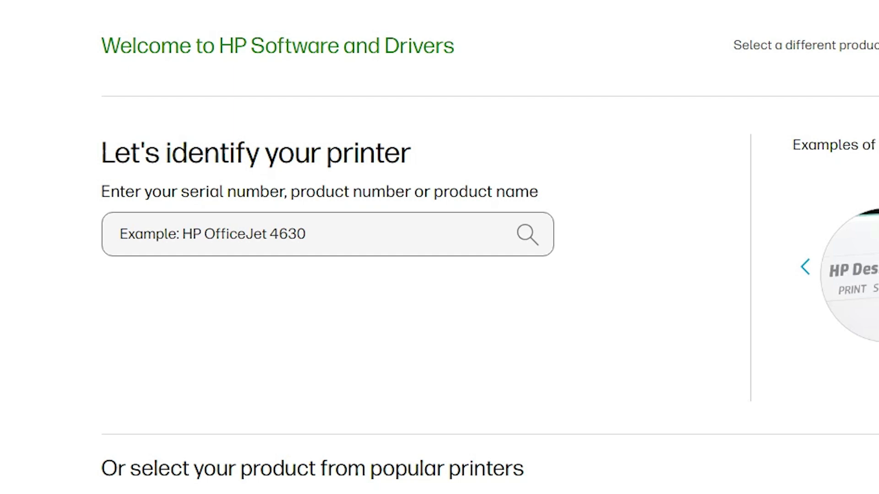
Look up model 1010 in HP's printer identification search and clear the entry.
click(254, 238)
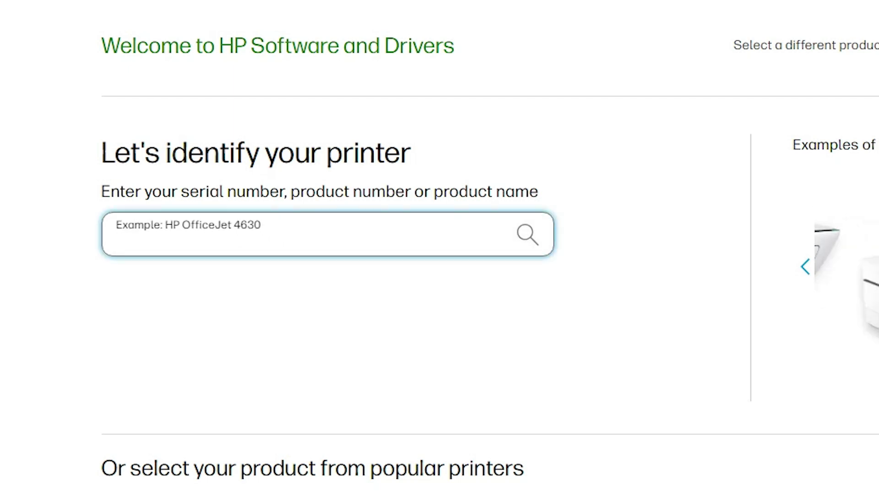
text(101)
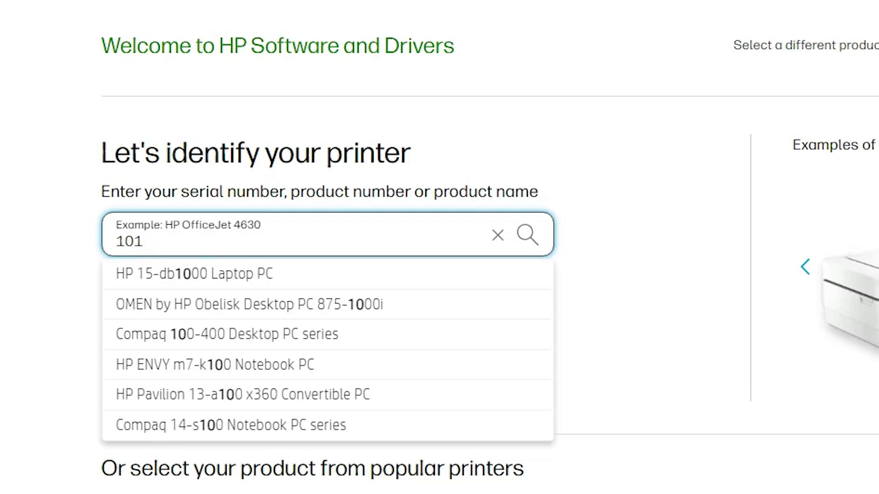
text(0)
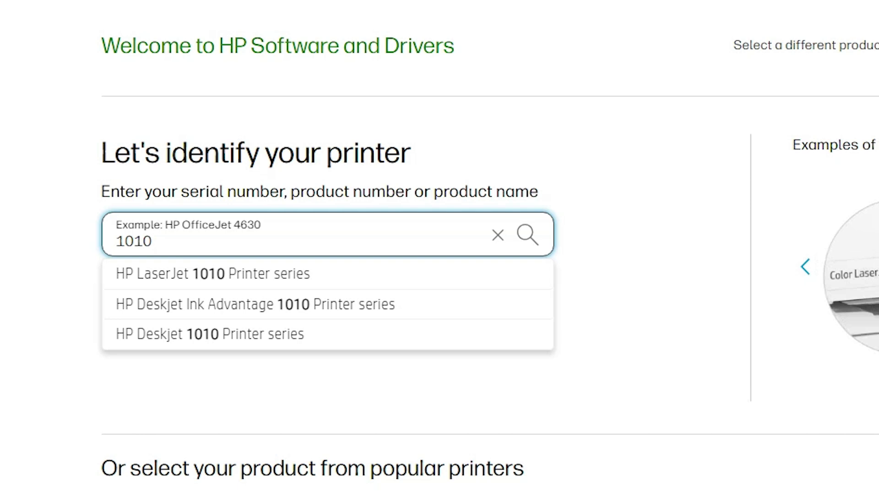
key(BackSpace)
key(BackSpace)
key(BackSpace)
key(BackSpace)
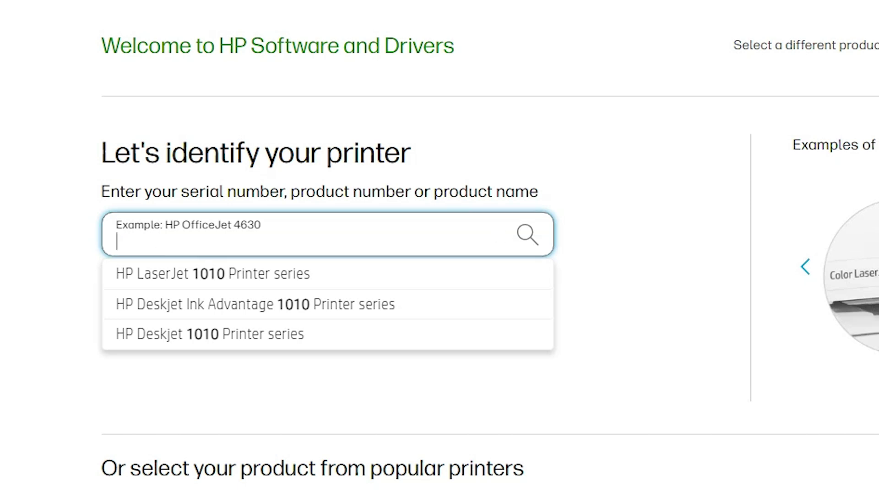
click(36, 208)
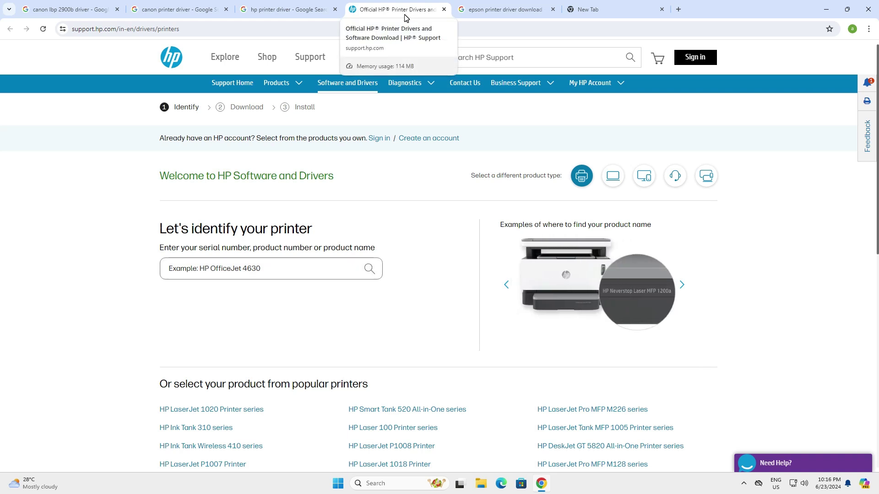
Open Epson India's "Get support for your printer" search result in a new tab and find the product name search.
click(519, 4)
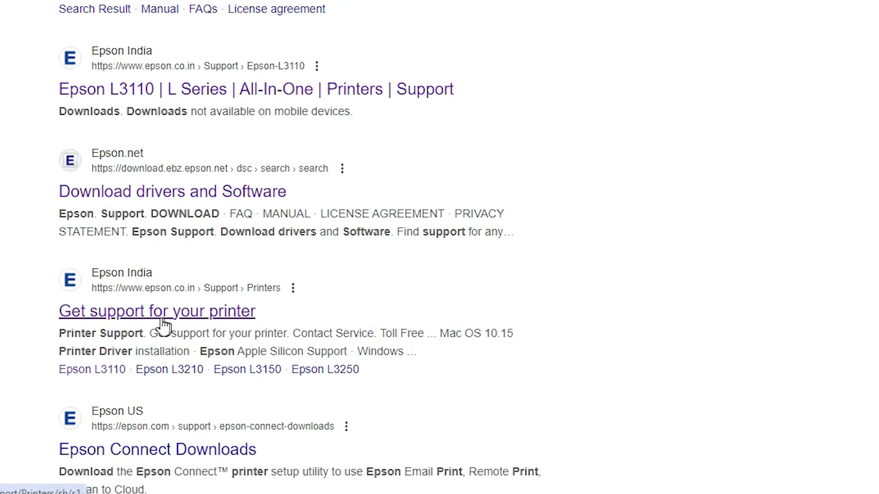
right_click(222, 327)
click(297, 156)
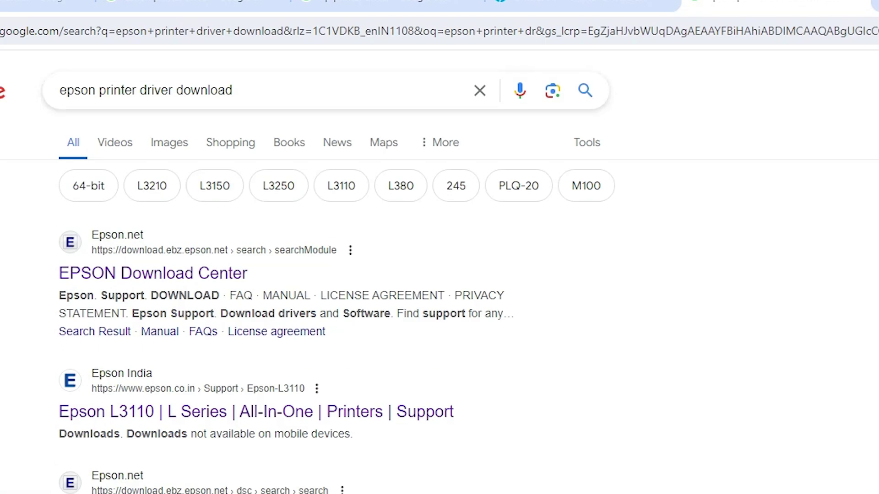
right_click(163, 296)
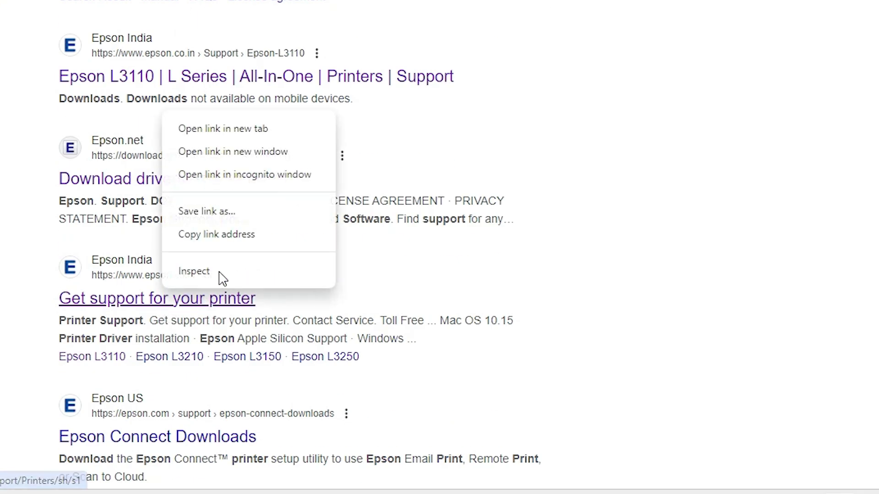
click(231, 130)
click(468, 6)
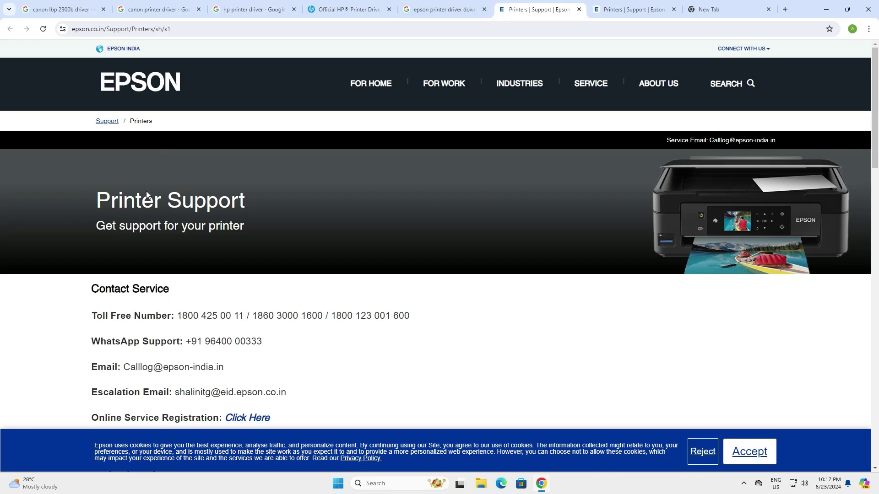
scroll(189, 239, down, 8)
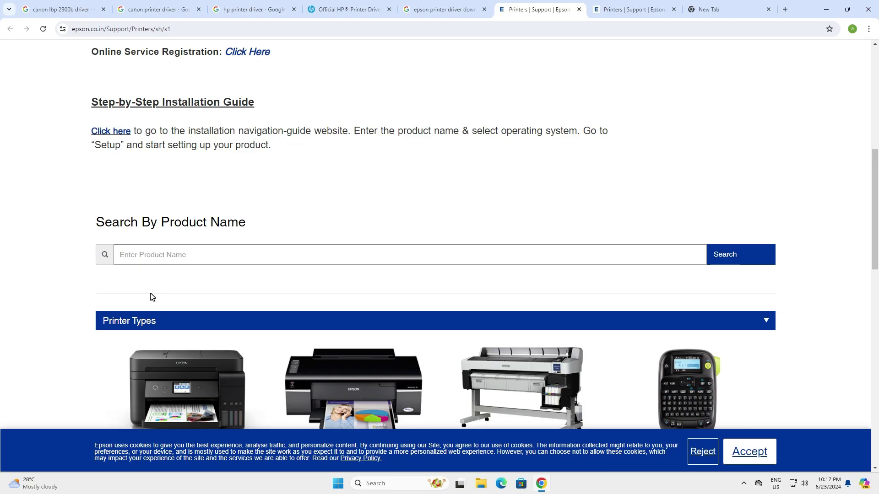
Open the Canon India "Drivers, Software & Firmware" result from the Canon driver search in a new tab.
click(151, 5)
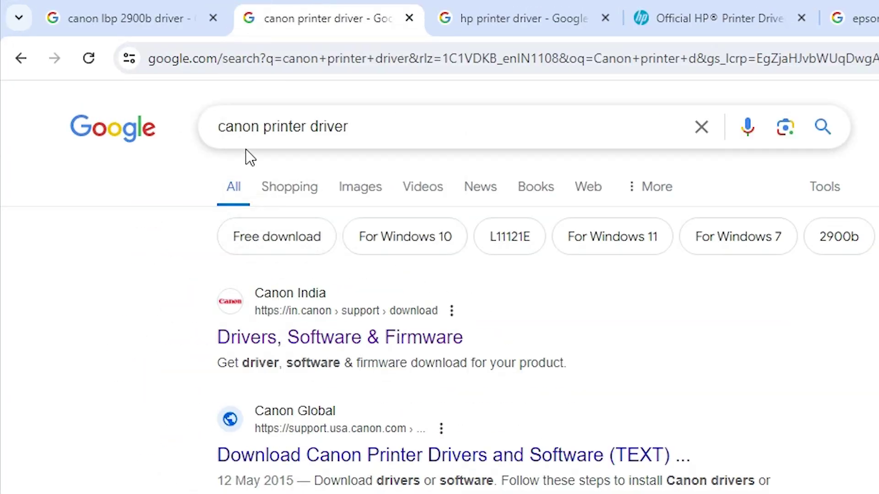
click(4, 280)
right_click(324, 346)
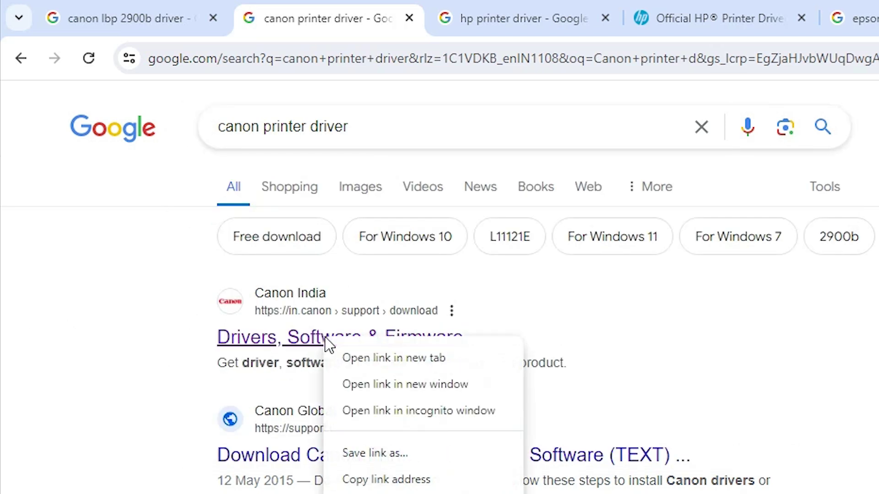
click(379, 355)
click(475, 6)
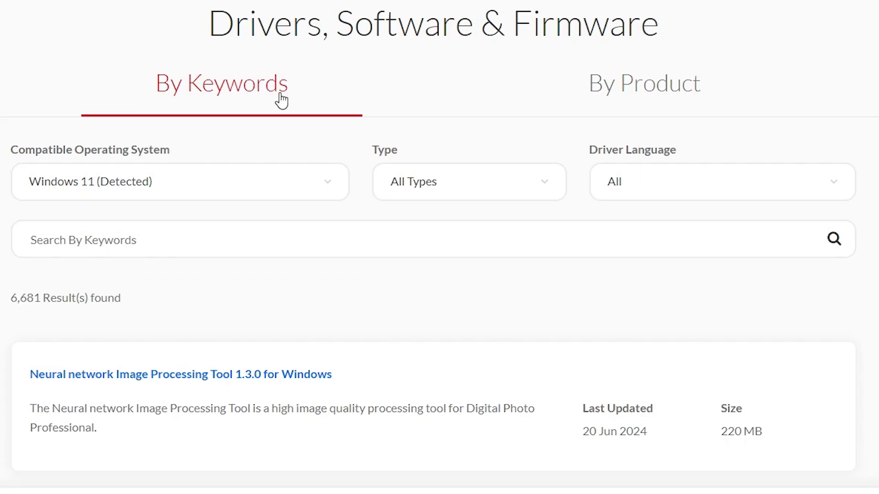
Search Canon's drivers by product for 2900b and open the LASER SHOT LBP2900/2900B support page.
click(714, 95)
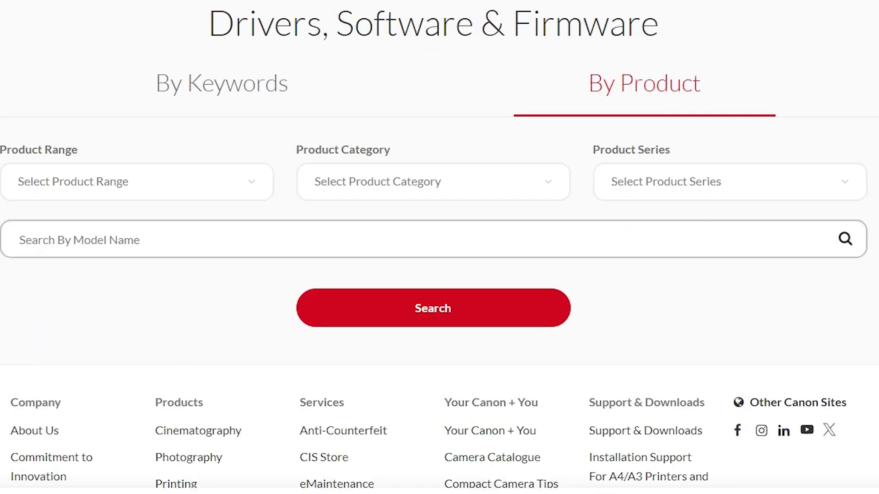
text(2900b)
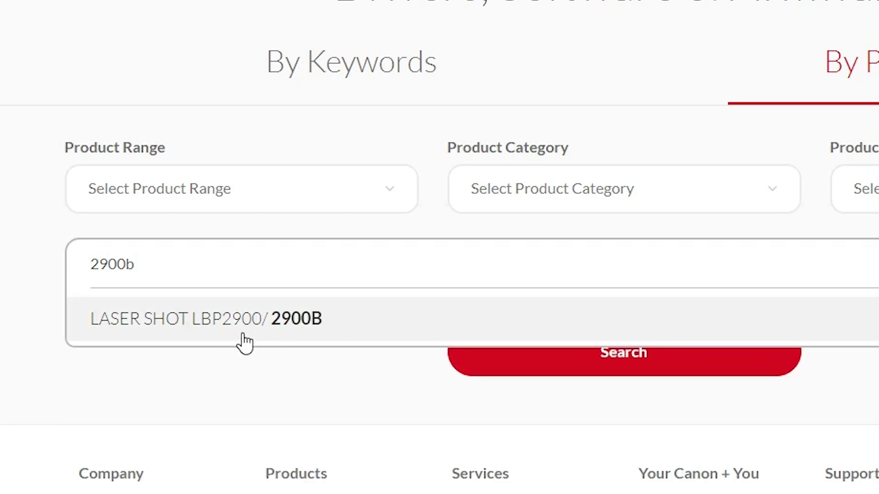
click(323, 328)
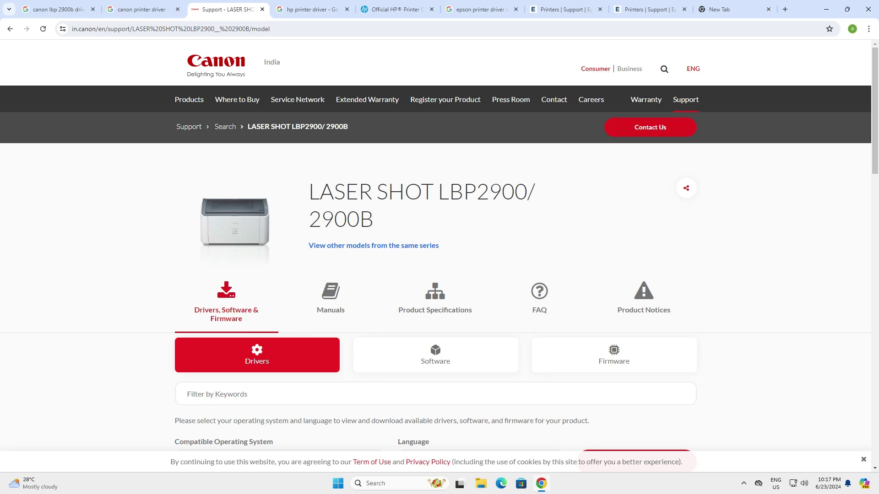
drag(307, 194, 414, 211)
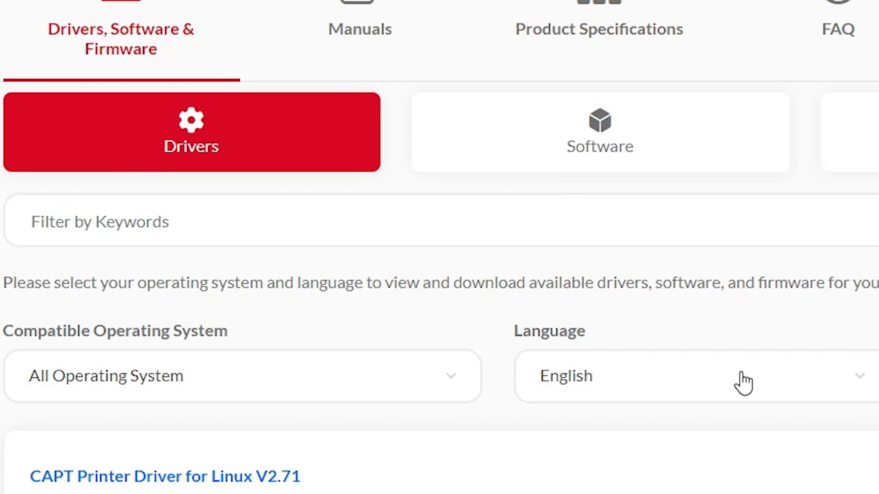
Filter the LBP2900/2900B driver list by the Windows 10 (x64) operating system and run the search.
click(353, 389)
scroll(365, 274, down, 3)
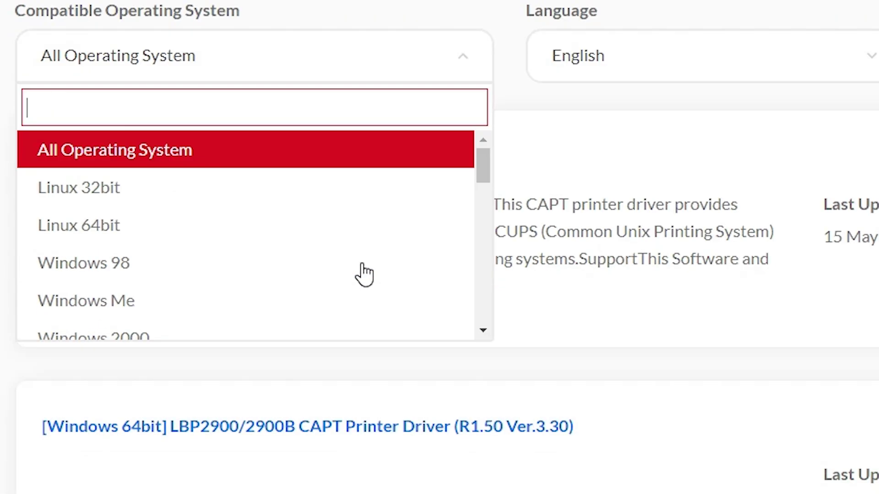
scroll(364, 256, down, 6)
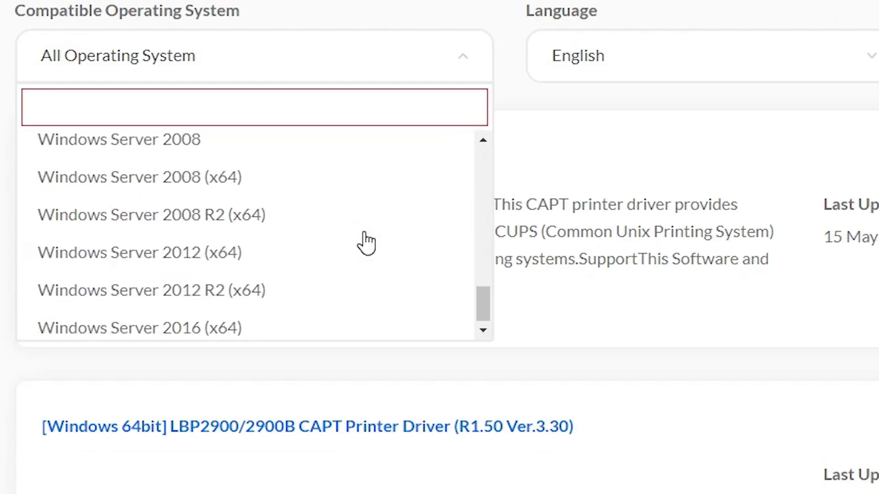
scroll(364, 241, up, 2)
scroll(366, 243, up, 5)
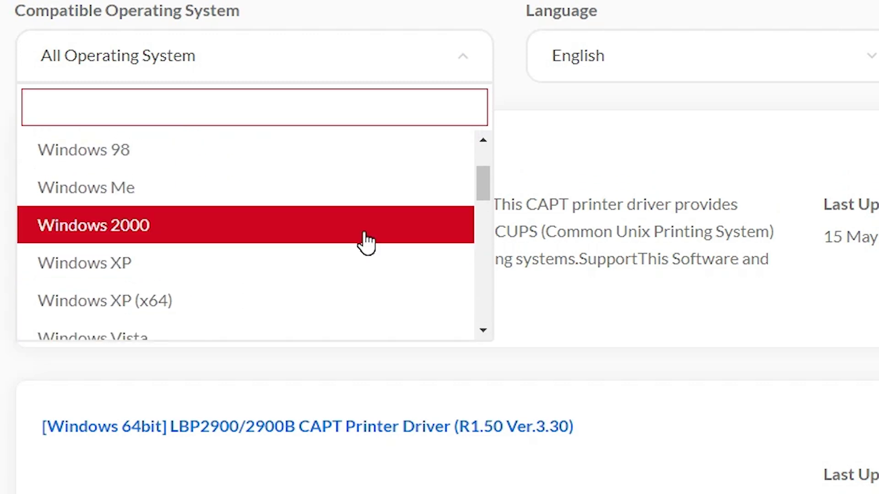
scroll(366, 242, down, 4)
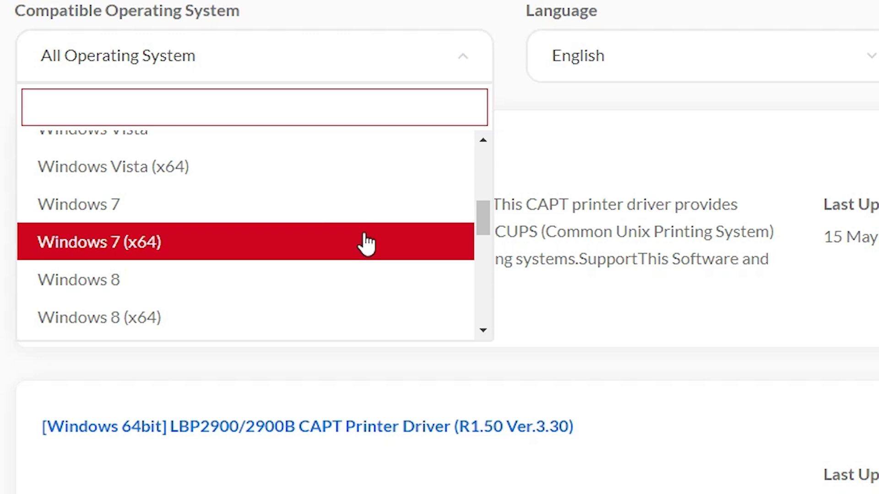
scroll(366, 243, down, 3)
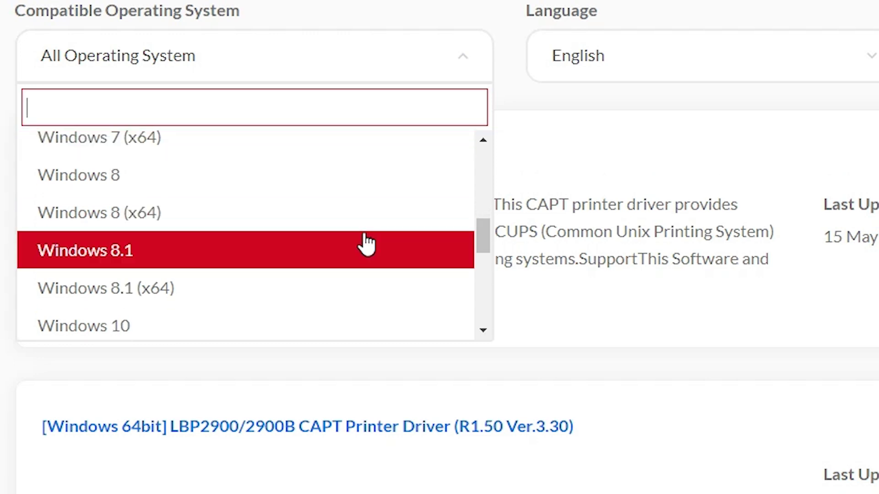
scroll(366, 243, up, 8)
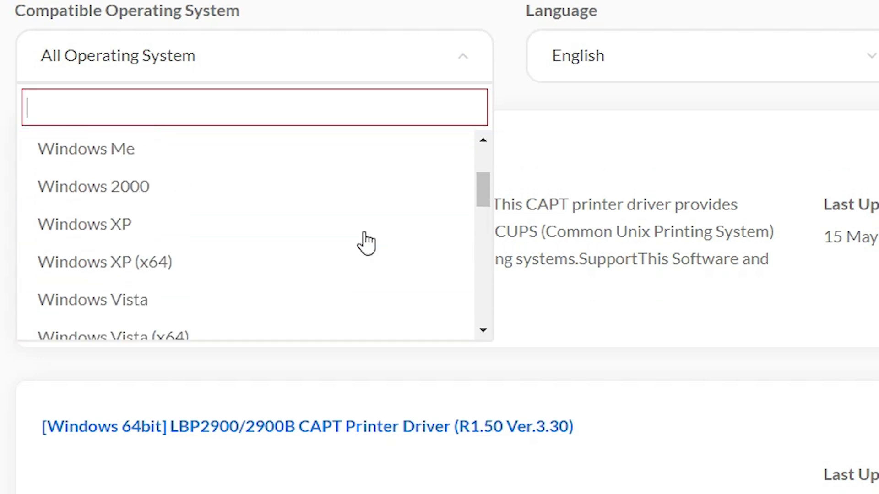
scroll(366, 243, down, 9)
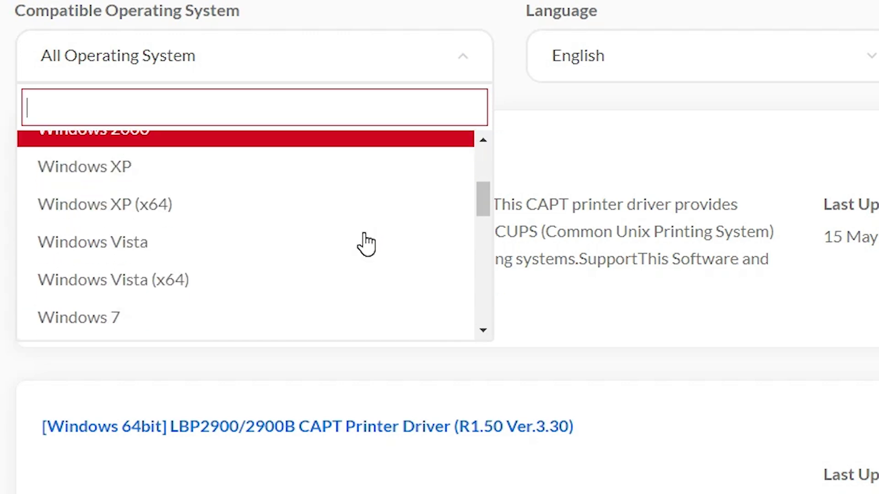
scroll(366, 244, down, 3)
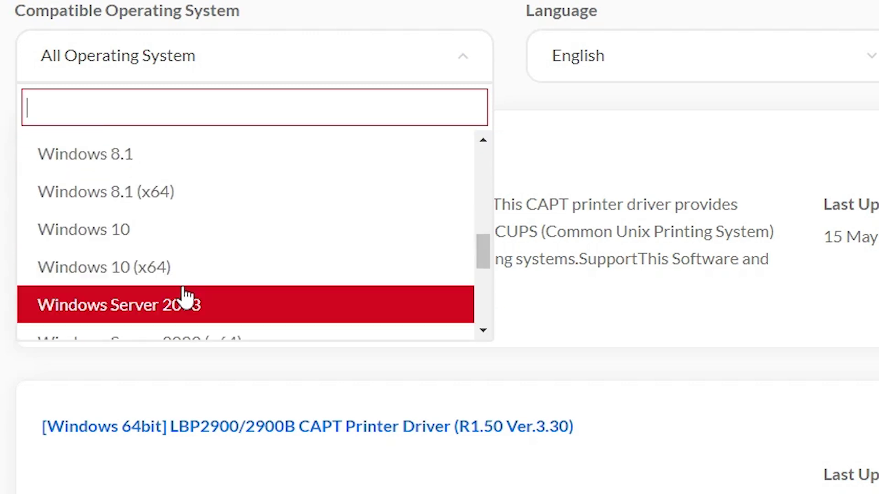
click(160, 272)
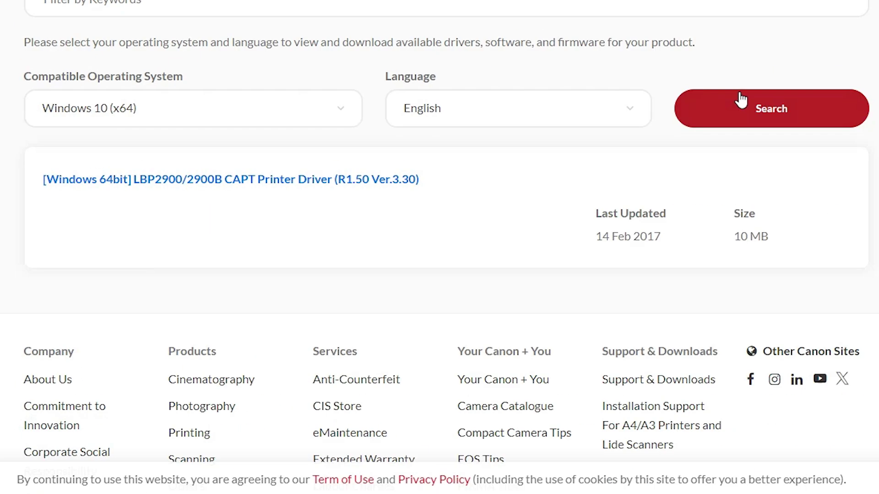
click(742, 98)
Download the [Windows 64bit] LBP2900/2900B CAPT Printer Driver (R1.50 Ver.3.30) and dismiss the Memory Saver suggestion.
click(285, 184)
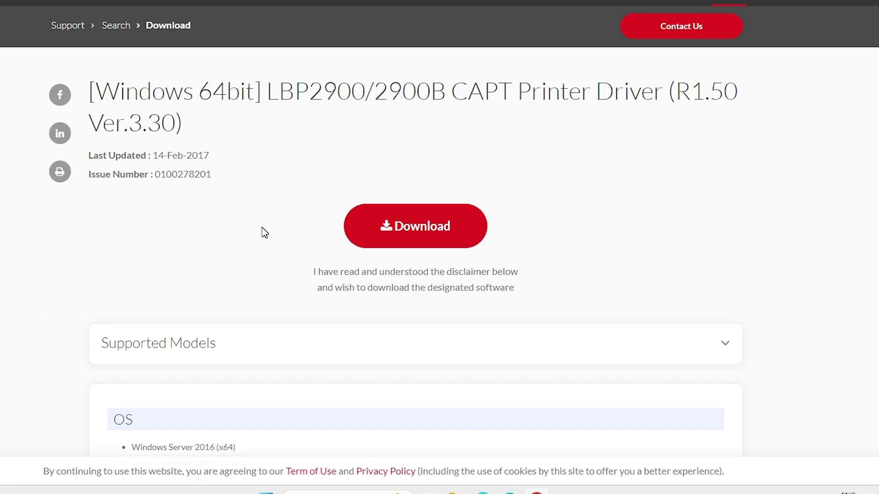
click(411, 231)
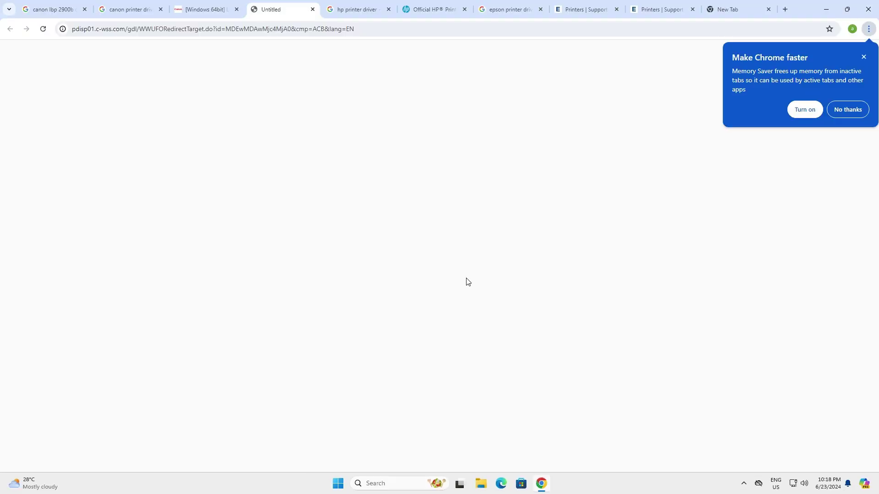
click(864, 57)
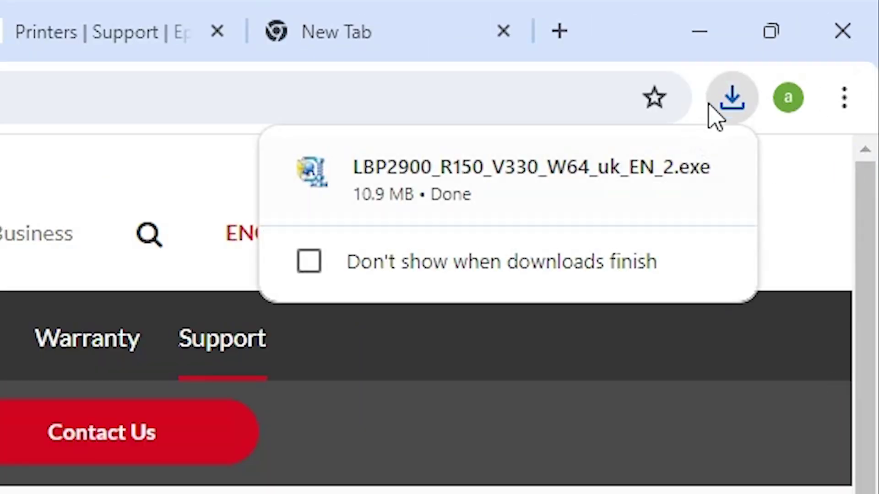
Show the downloaded LBP2900_R150_V330_W64_uk_EN_2 file in its folder, move it to the desktop and close the folder window.
click(766, 74)
click(730, 101)
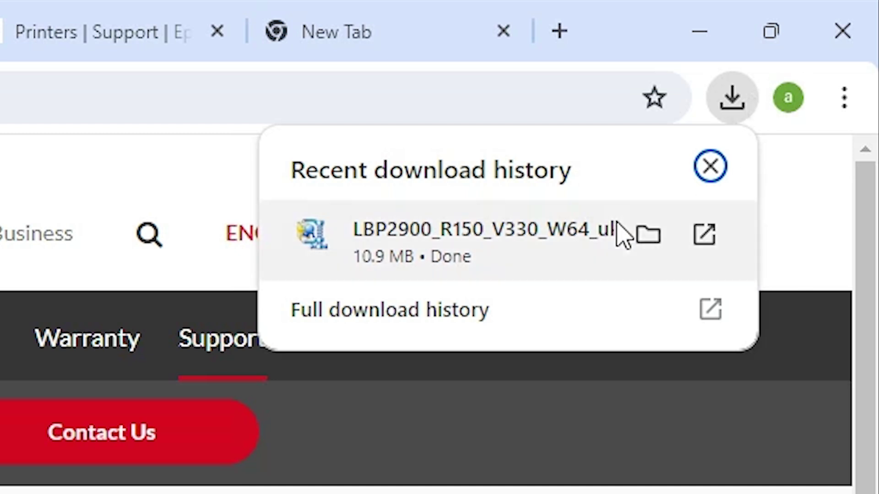
click(648, 236)
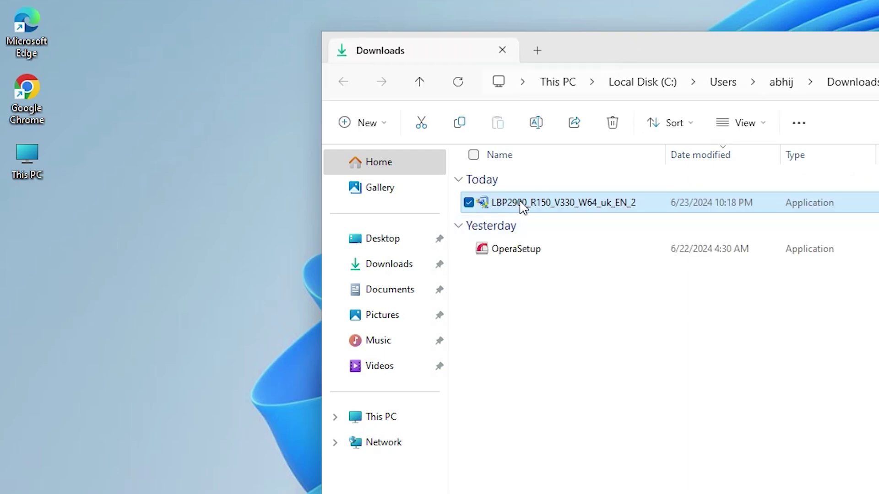
drag(523, 206, 40, 300)
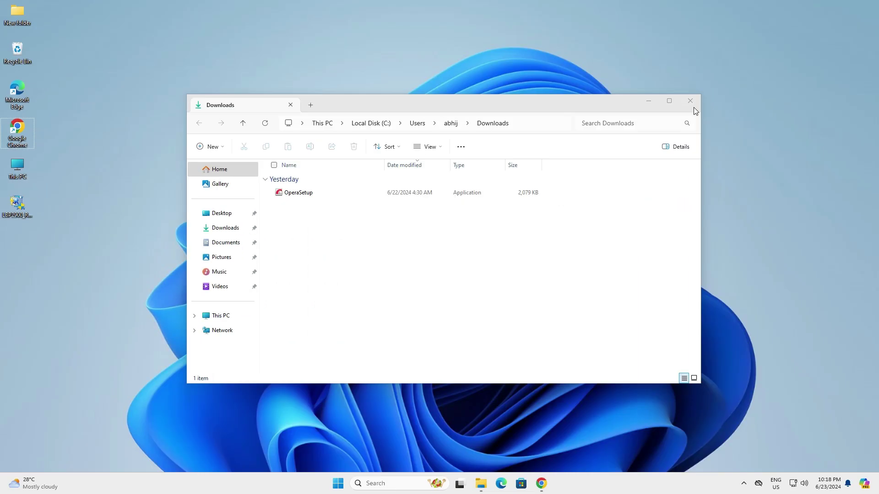
click(691, 103)
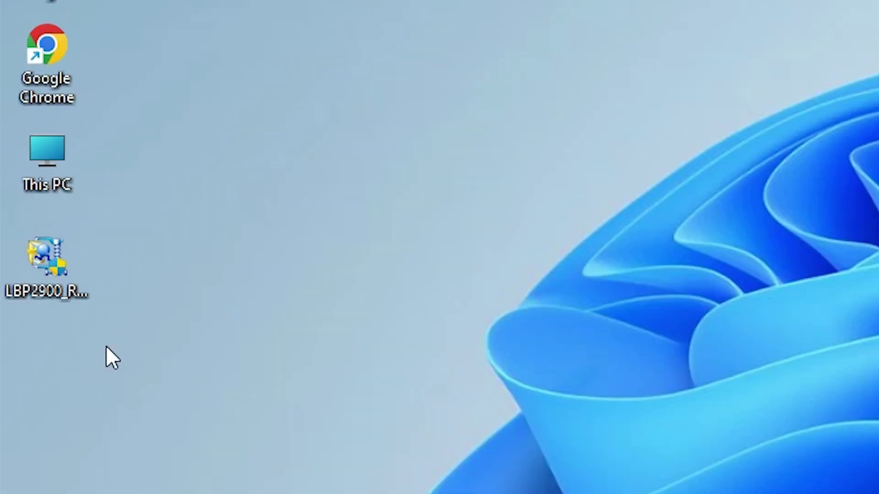
Extract the LBP2900_R150_V330_W64_uk_EN_2 installer with WinRAR into a folder of the same name on the desktop.
click(67, 271)
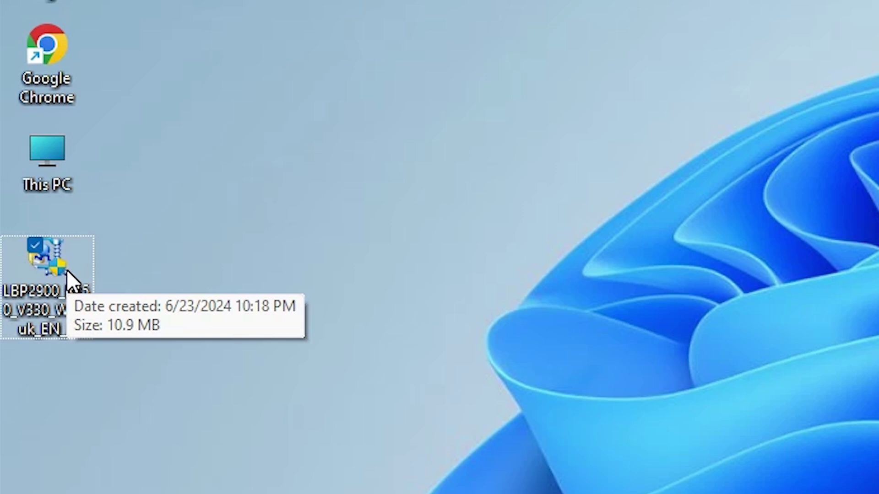
right_click(39, 277)
key(Escape)
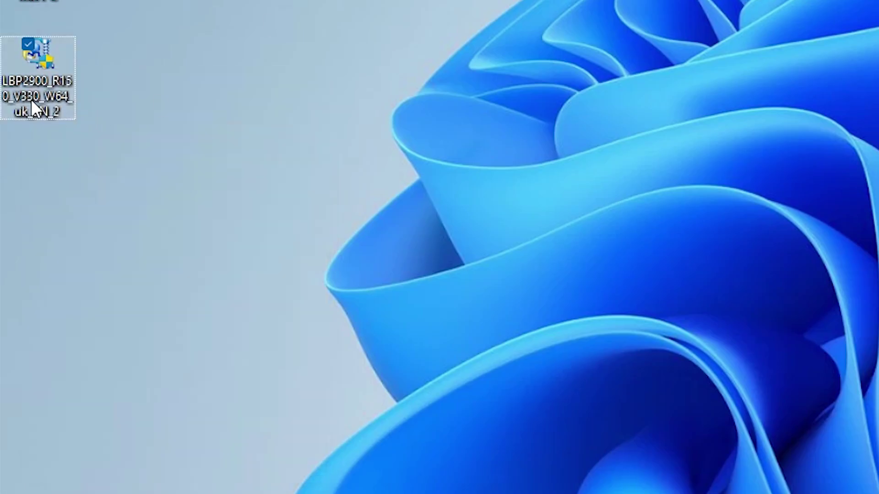
right_click(31, 70)
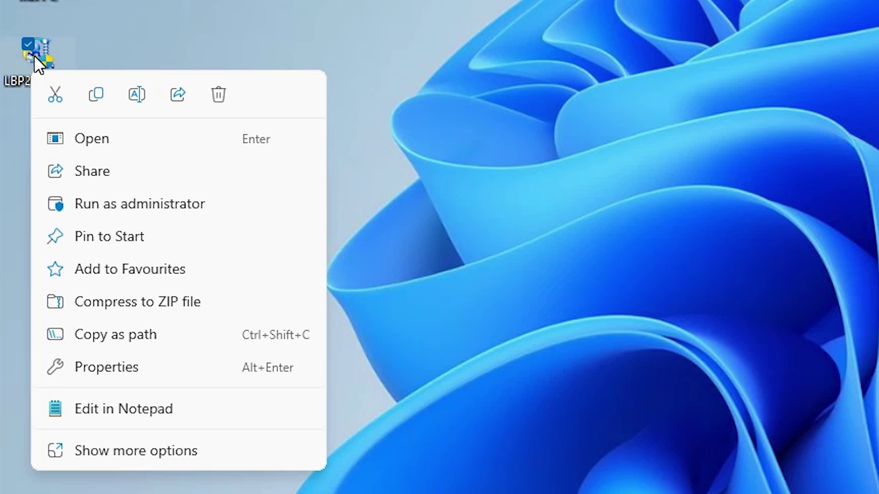
right_click(34, 56)
click(136, 435)
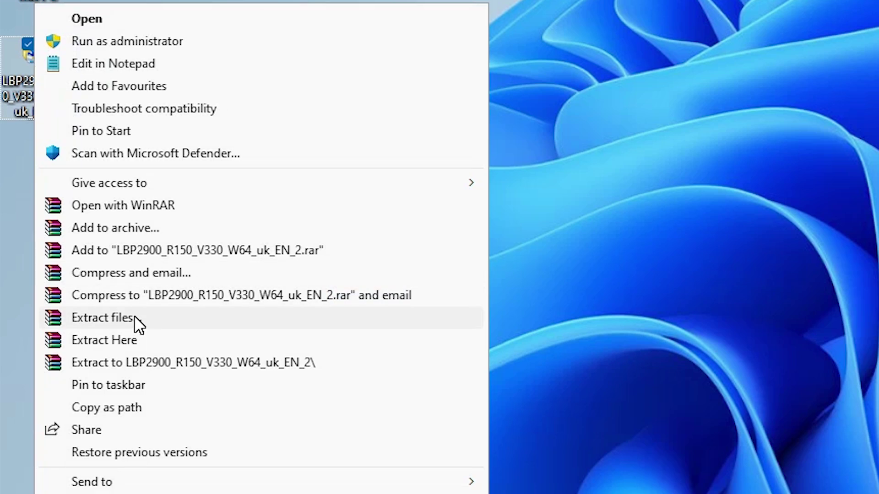
click(134, 316)
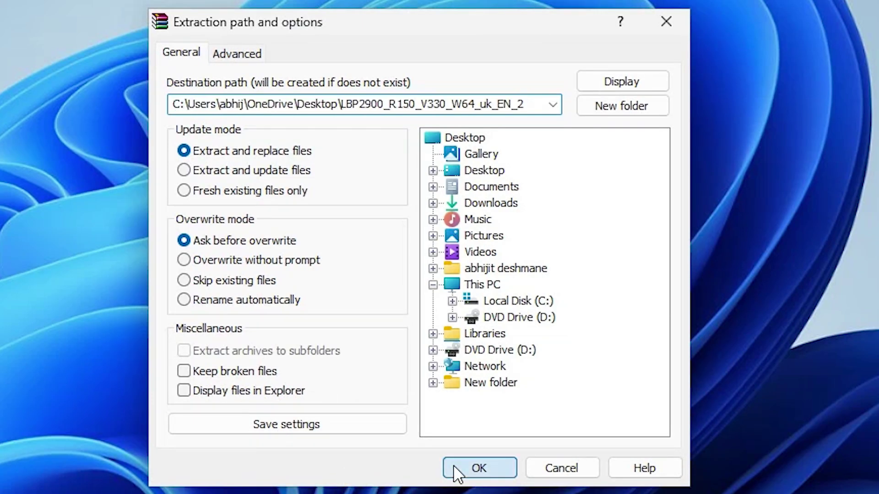
click(453, 466)
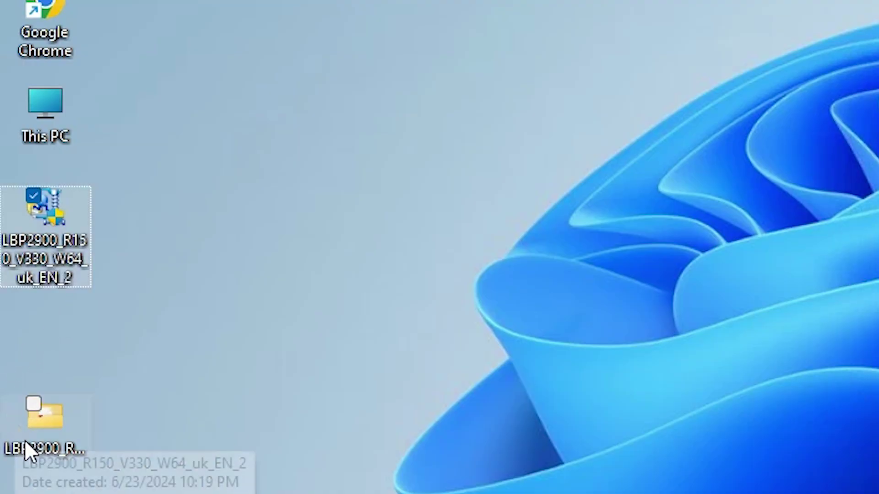
Place the extracted LBP2900 driver folder directly below the installer on the desktop and open it.
click(25, 441)
drag(53, 443, 59, 347)
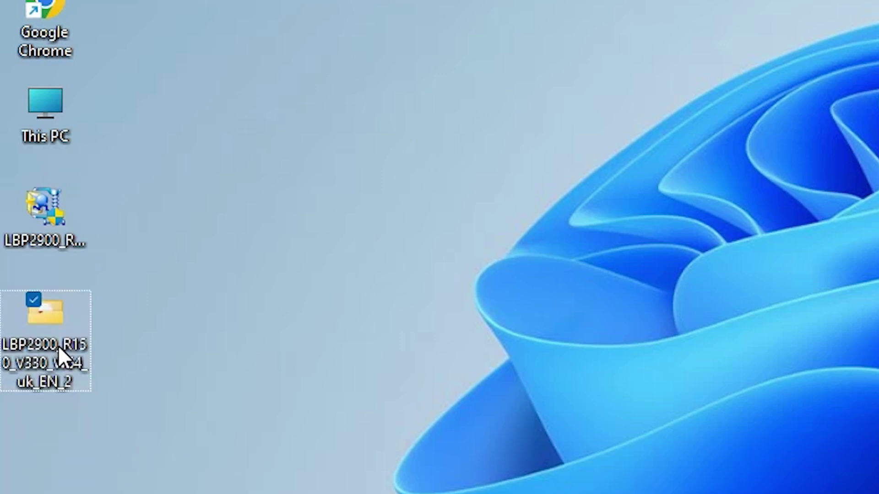
double_click(59, 346)
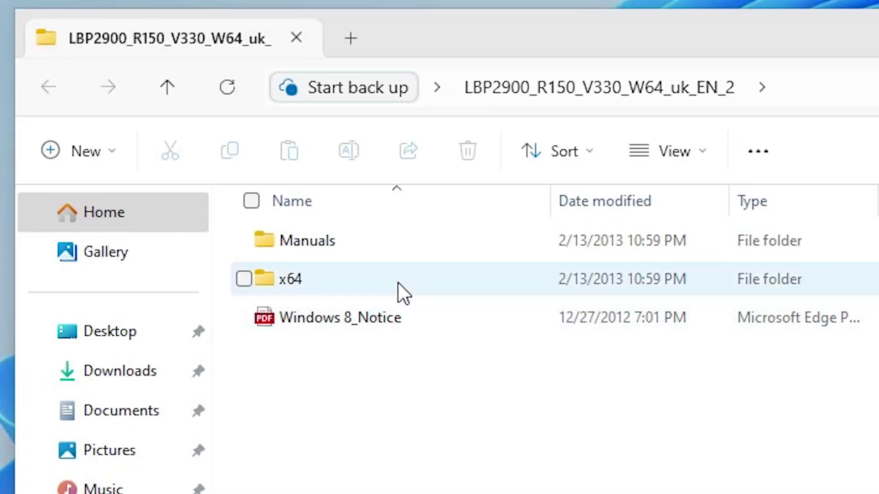
mouse_move(385, 280)
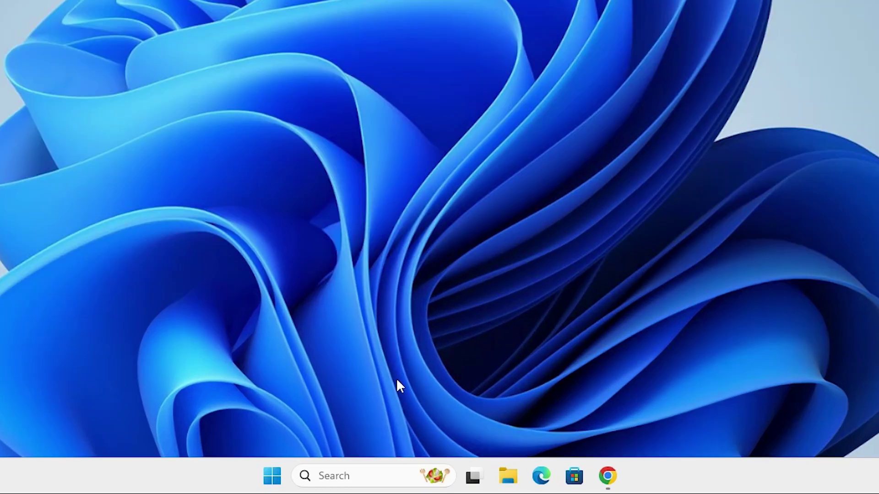
Open Device Manager and move its window towards the middle of the desktop.
right_click(275, 478)
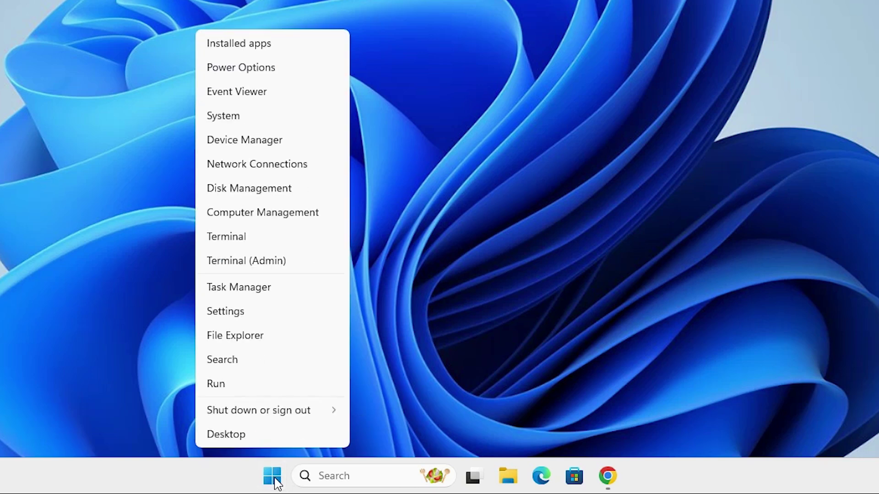
click(277, 146)
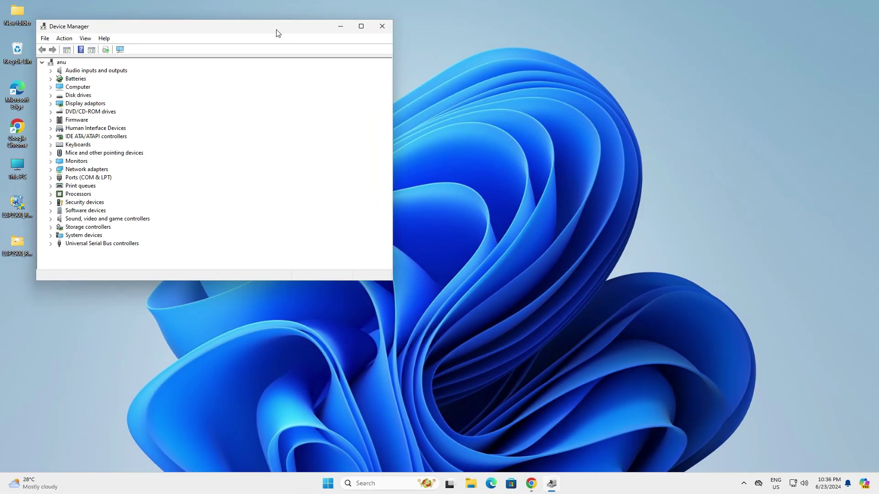
drag(276, 33, 441, 118)
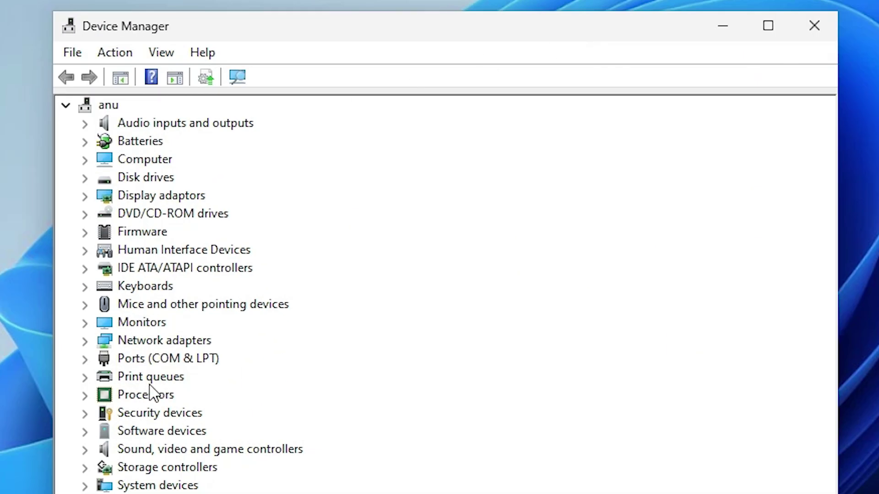
Expand Print queues and start a driver update for the Canon LBP2900.
click(85, 378)
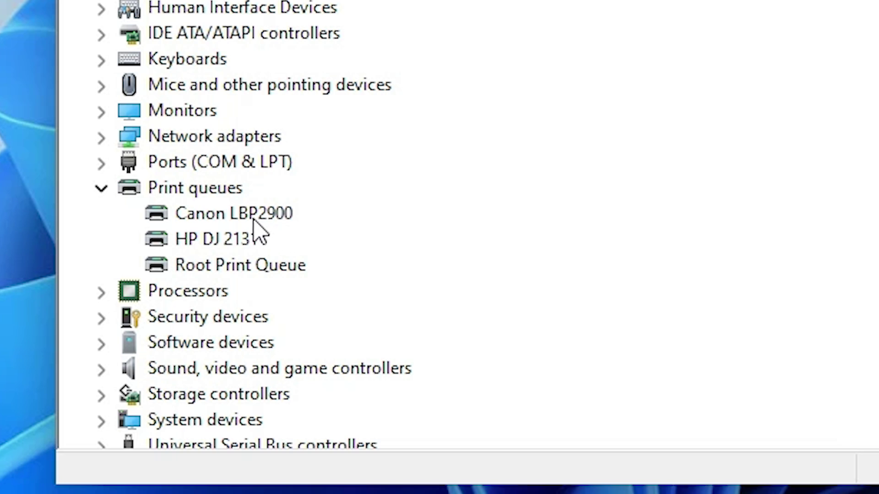
click(267, 218)
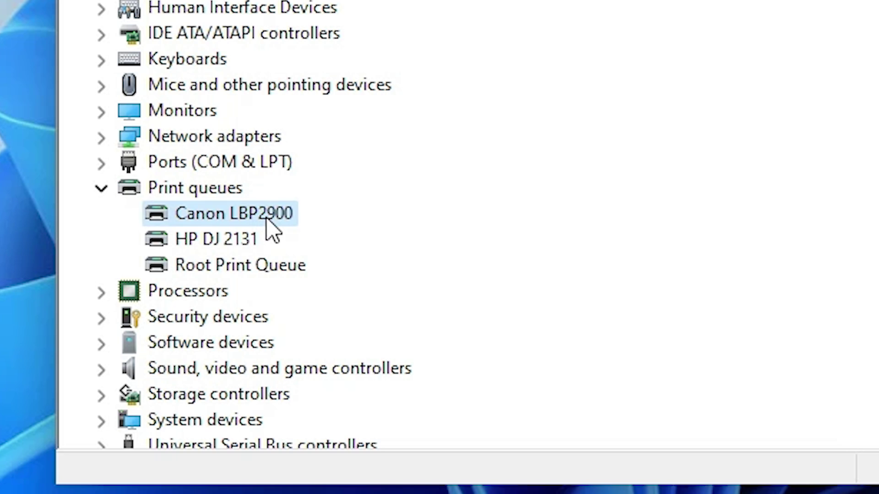
right_click(270, 215)
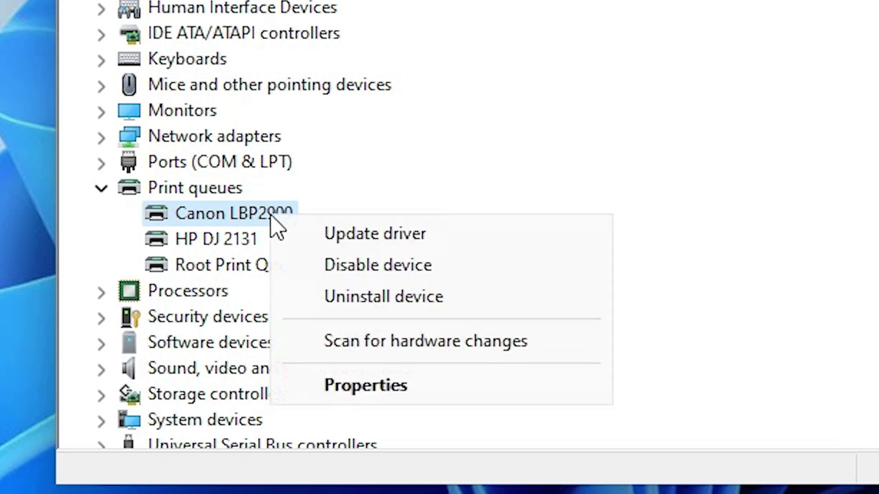
click(411, 240)
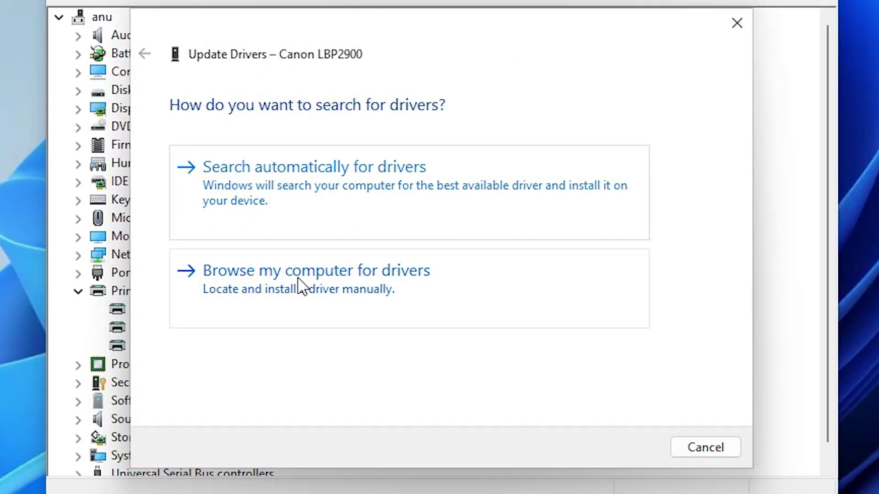
Choose to browse the computer for drivers, pick from the available list, and start locating an install-from-disk driver file.
click(382, 287)
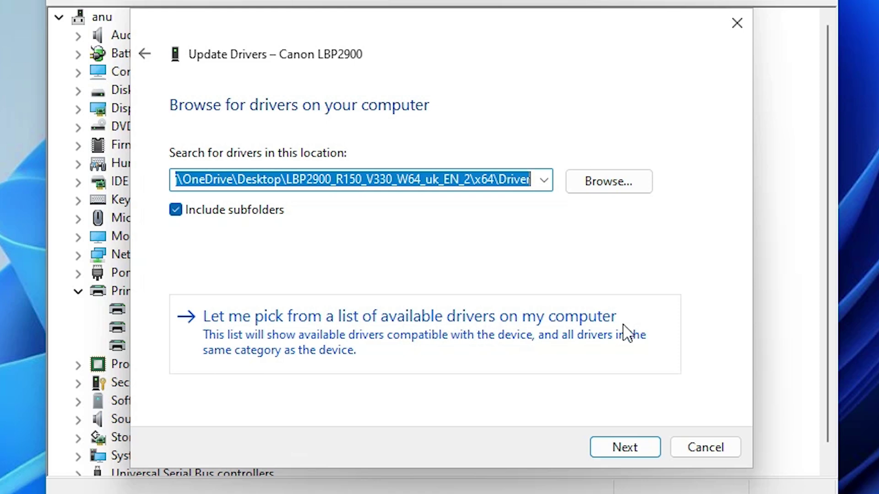
click(424, 343)
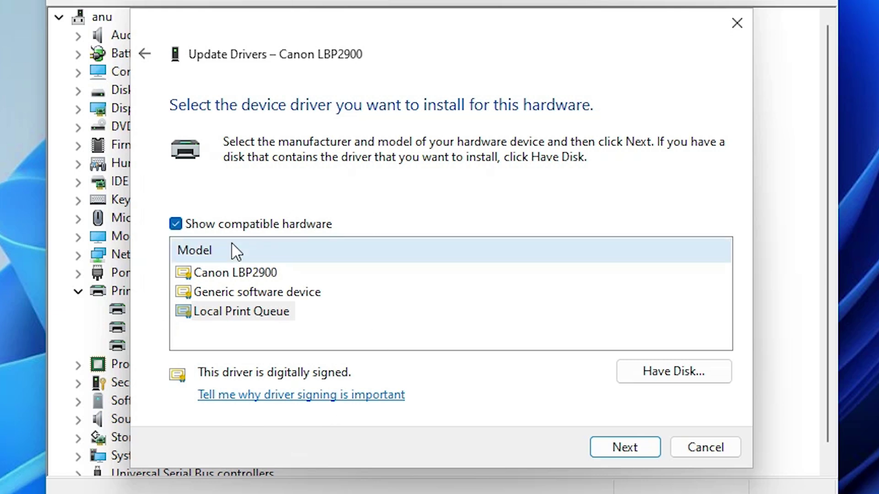
click(697, 371)
click(621, 343)
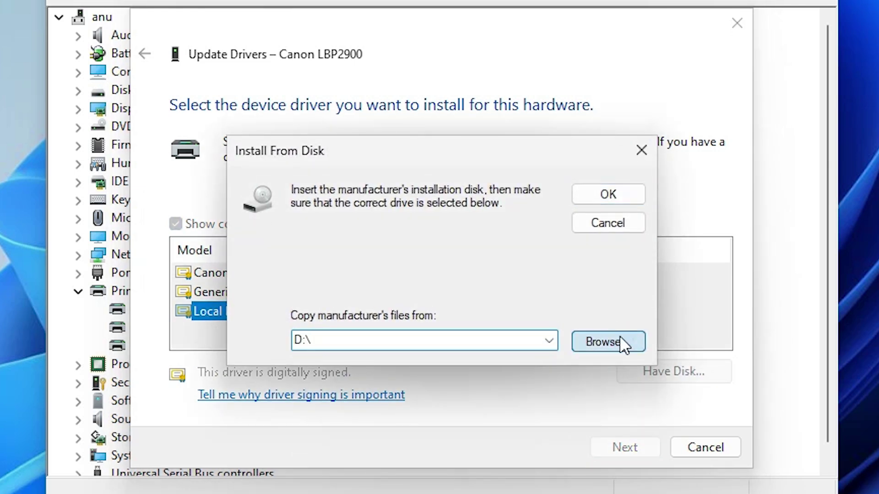
Load CNAB4STD.INF from the x64\Driver subfolder of the LBP2900_R150_V330_W64_uk_EN_2 desktop folder as the install source for the driver update.
click(291, 192)
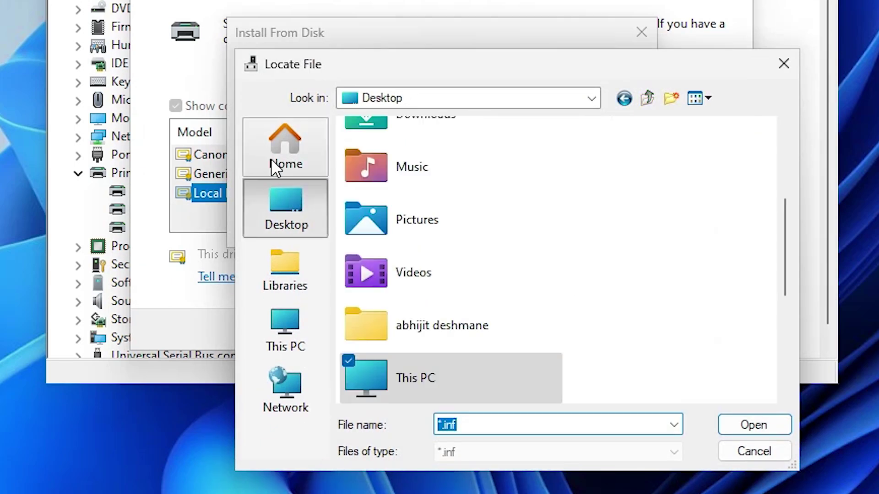
scroll(503, 316, down, 3)
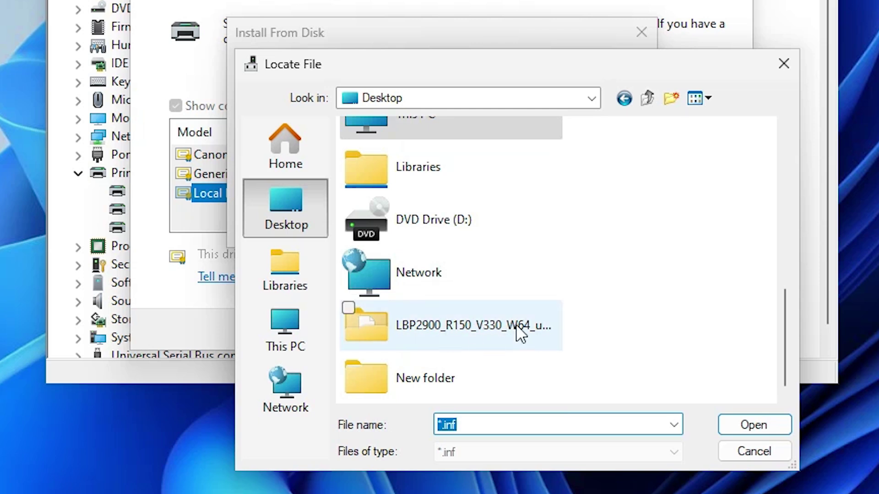
double_click(462, 326)
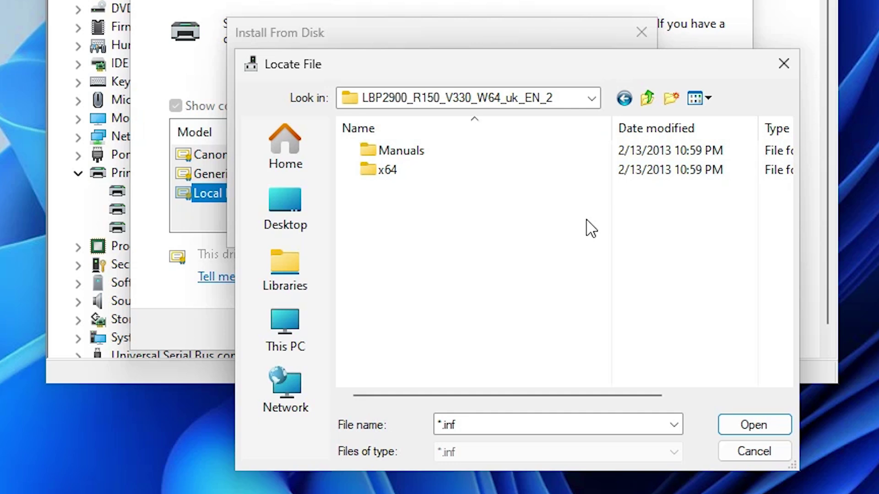
double_click(410, 176)
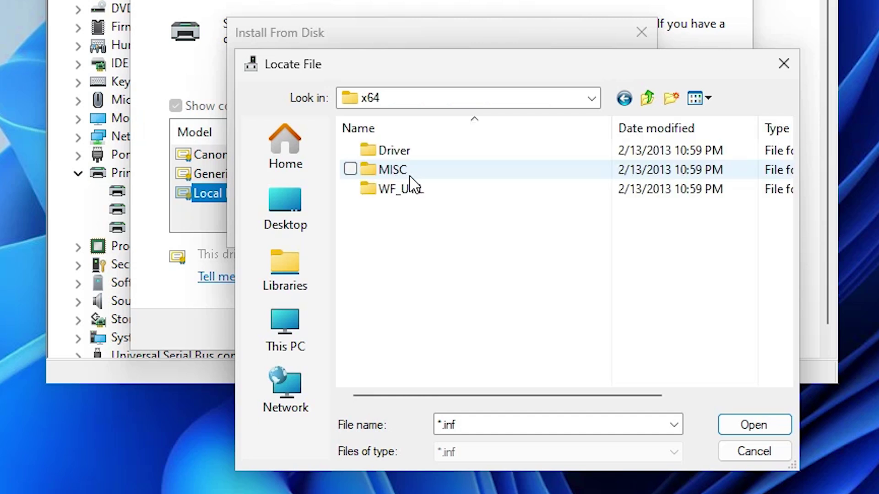
double_click(423, 156)
click(444, 157)
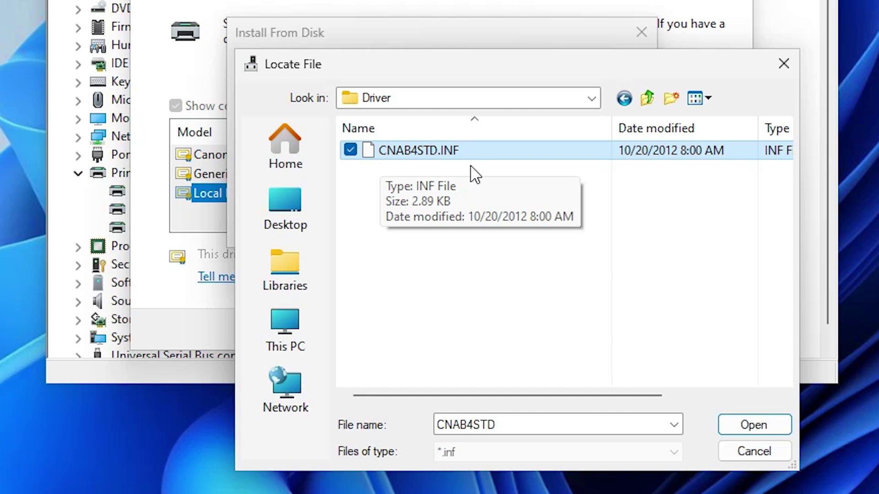
click(733, 424)
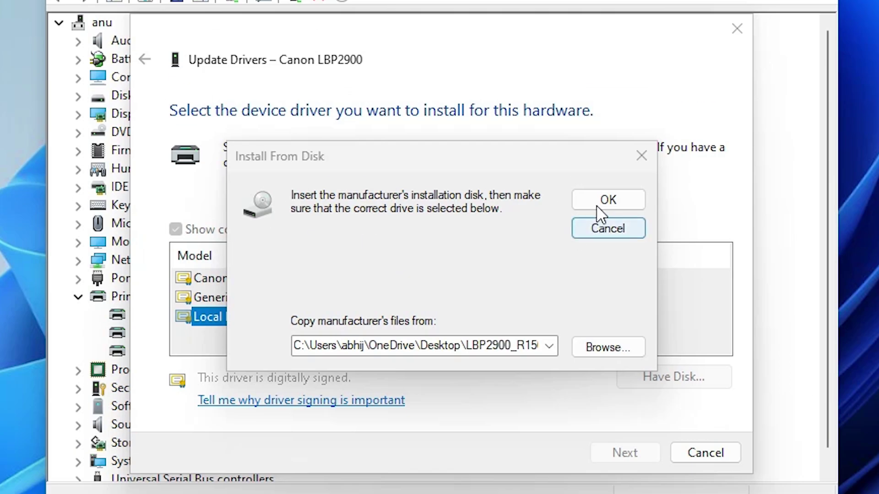
click(599, 81)
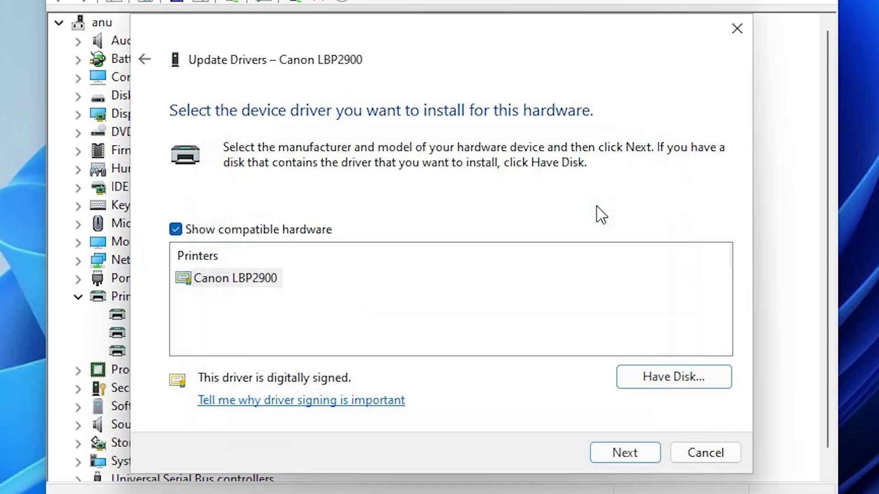
Try to install the Canon LBP2900 driver, then close the update wizard, collapse Print queues and close Device Manager.
click(213, 280)
click(642, 456)
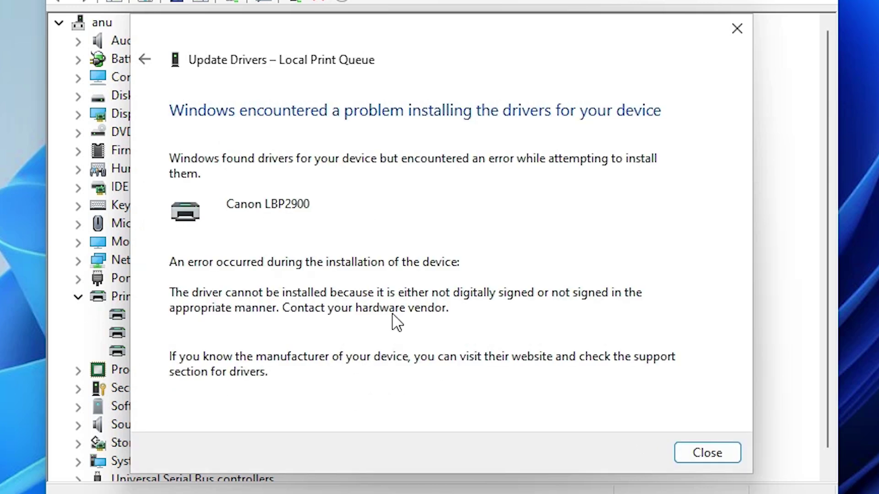
click(703, 446)
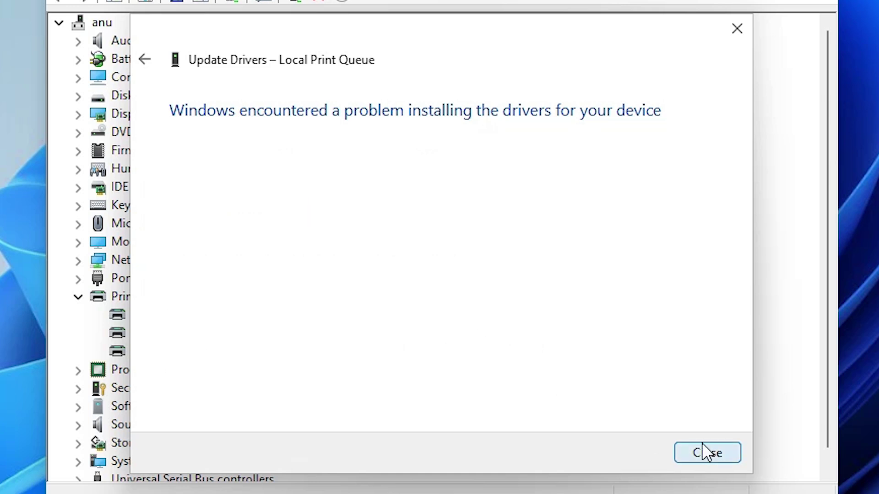
click(78, 296)
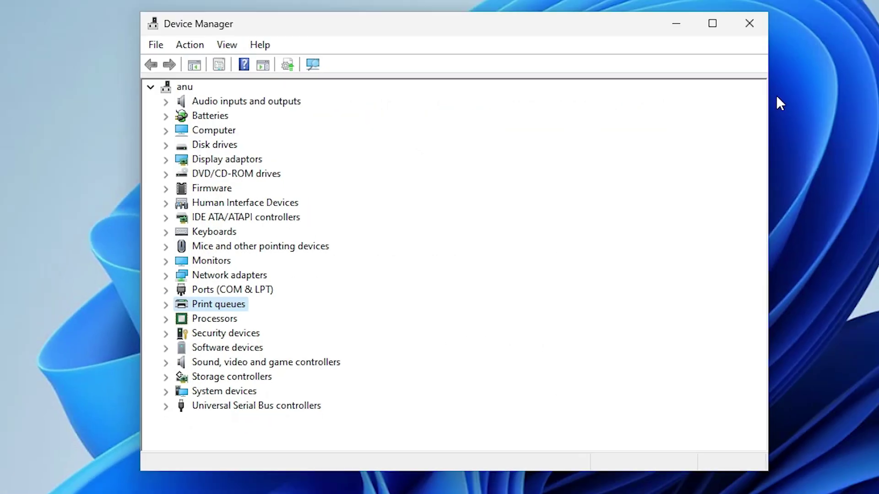
click(749, 24)
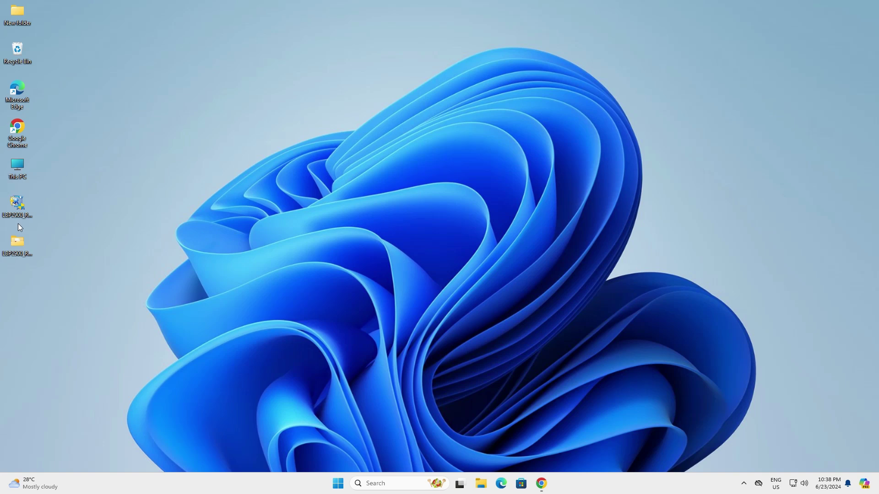
Open the Printers & scanners settings and start adding a new printer or scanner.
click(23, 209)
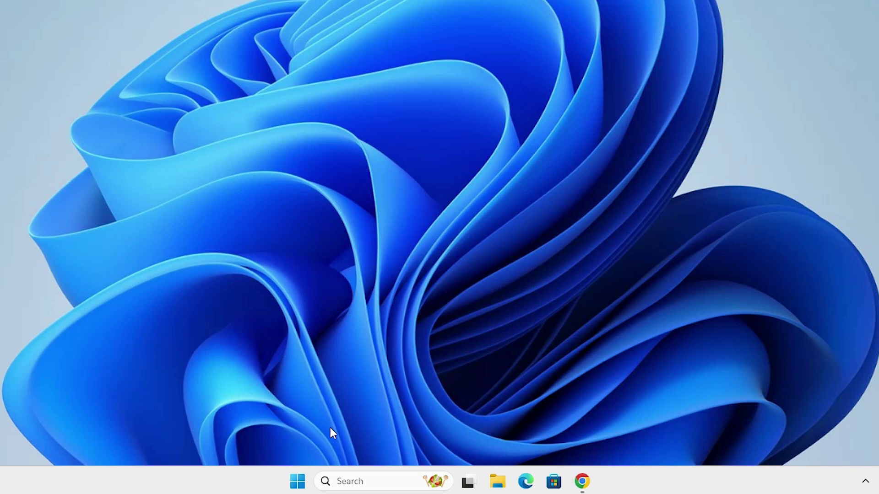
click(291, 489)
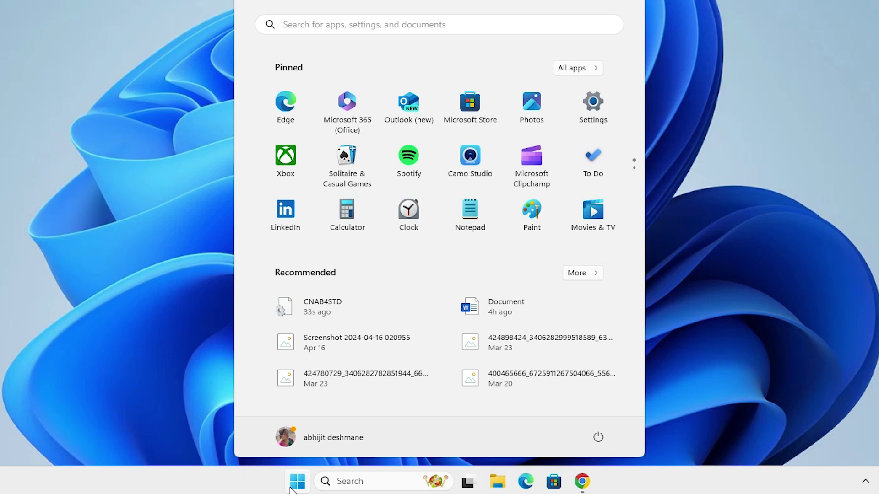
text(pr)
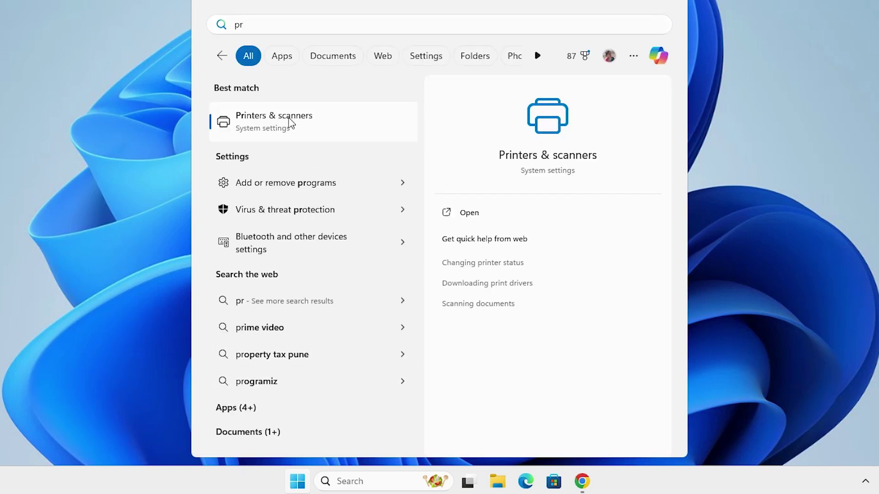
click(289, 120)
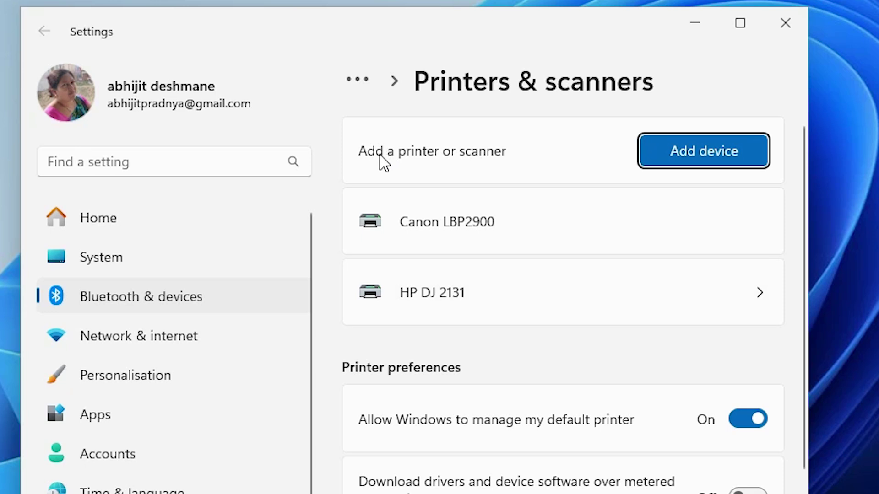
click(672, 152)
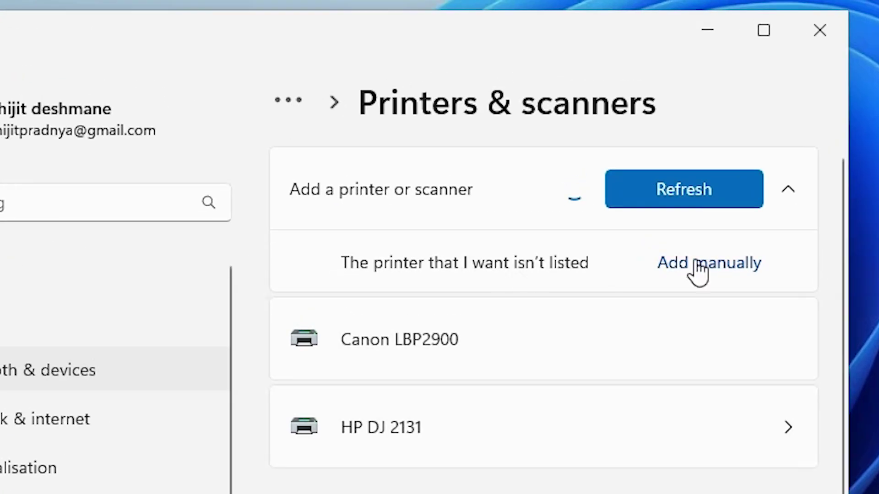
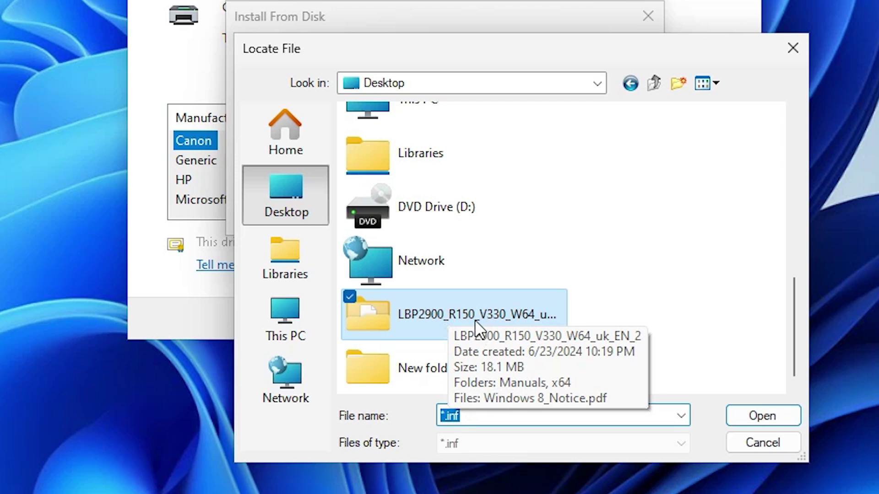
Load CNAB4STD.INF from the x64\Driver subfolder of the LBP2900 driver folder as the disk source for the new printer.
double_click(472, 317)
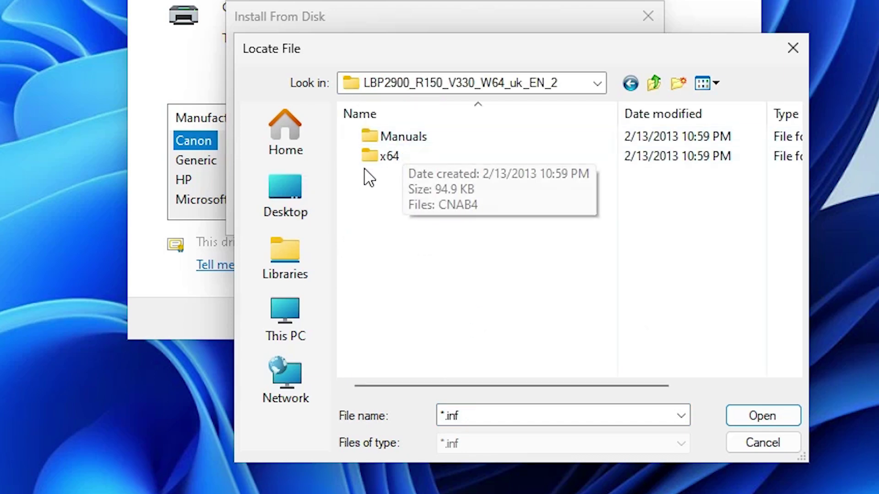
double_click(389, 155)
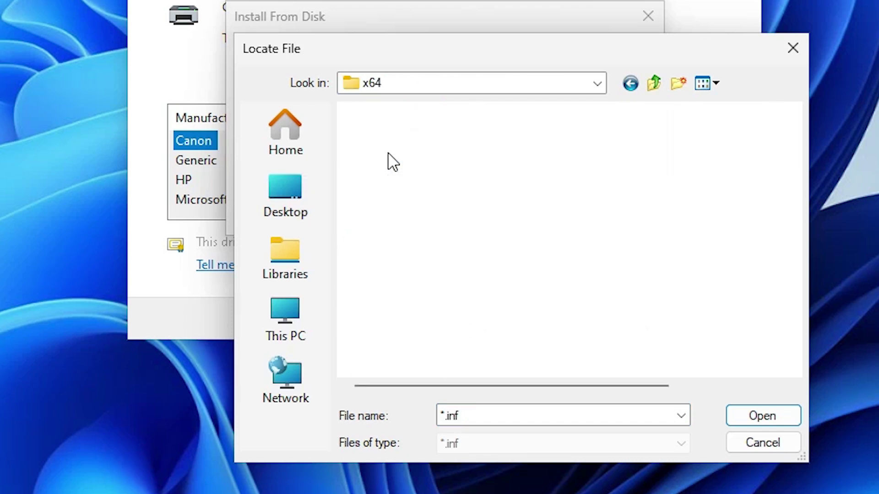
click(376, 137)
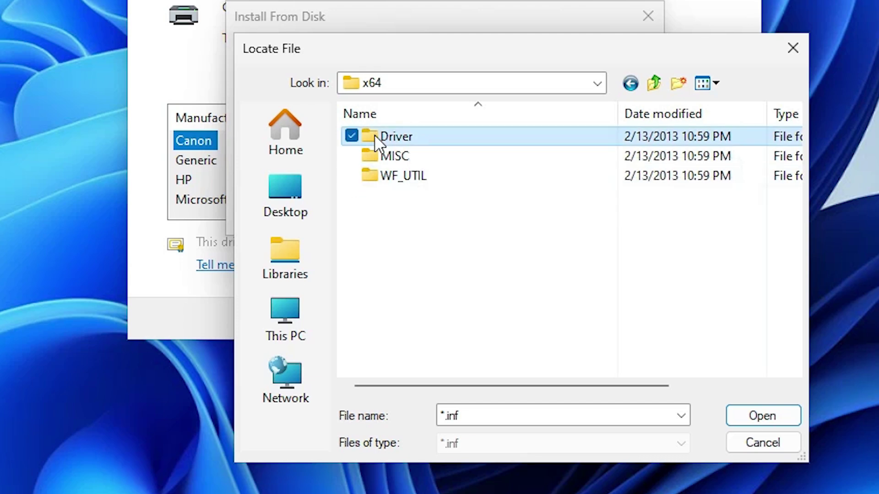
double_click(374, 135)
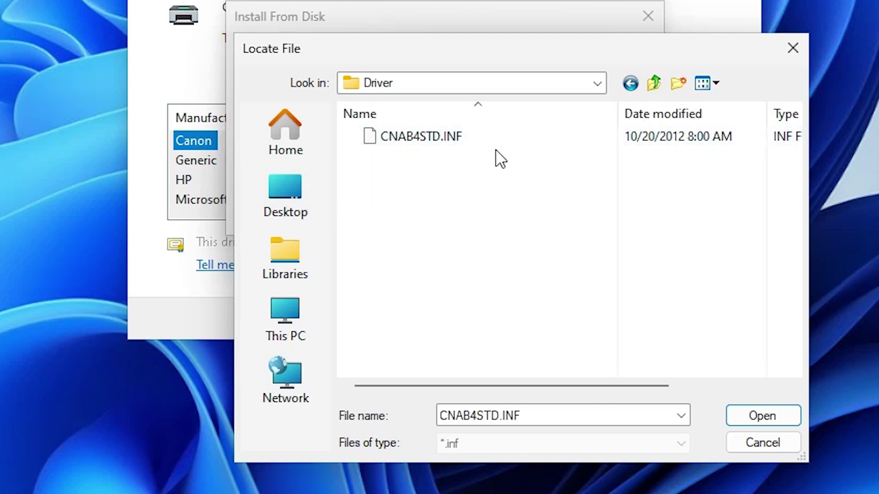
click(396, 147)
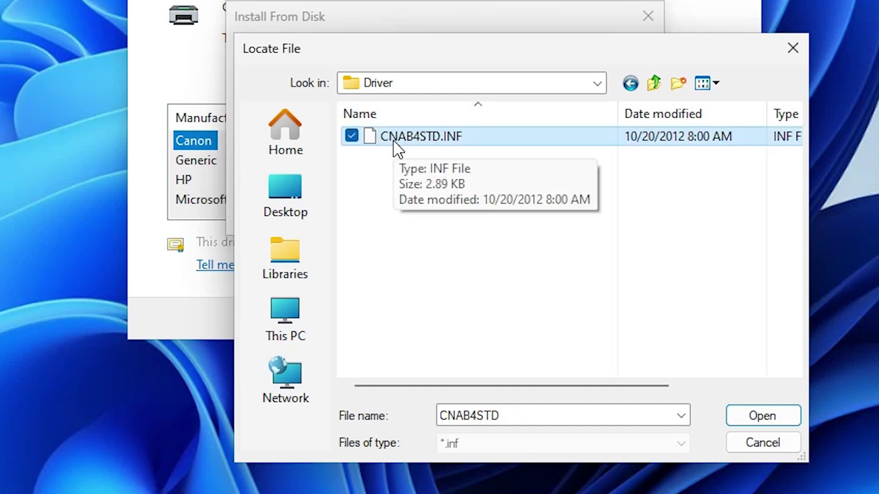
click(758, 409)
click(607, 207)
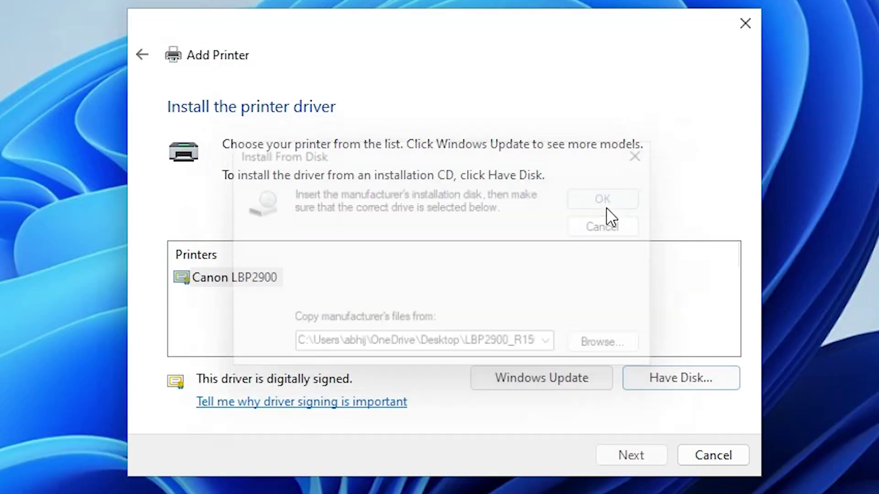
Select the Canon LBP2900 printer model and use the driver that is currently installed.
click(247, 277)
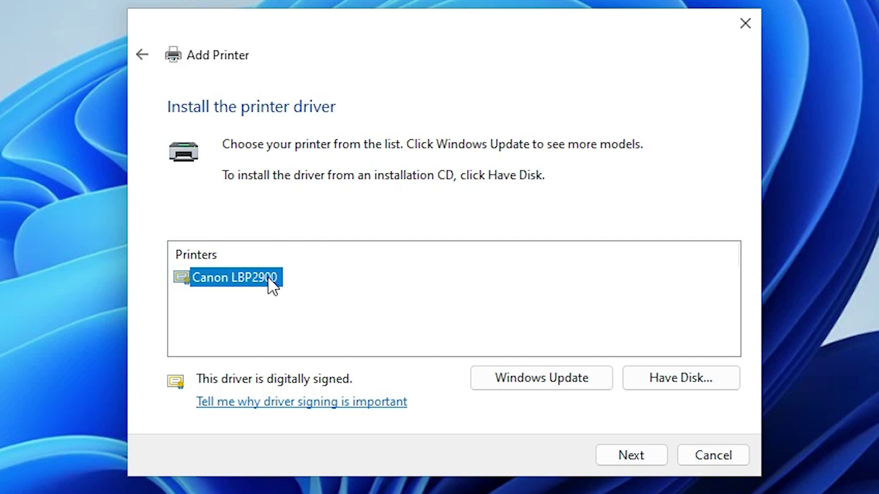
click(633, 457)
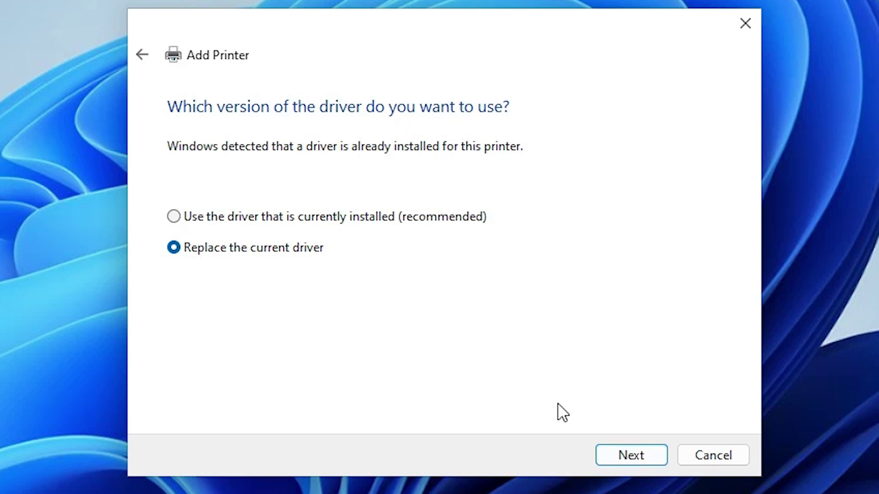
click(381, 213)
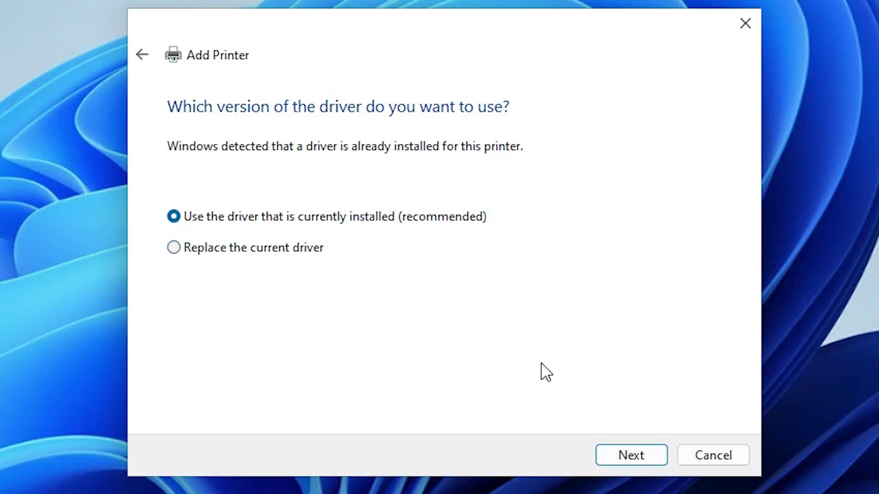
click(619, 453)
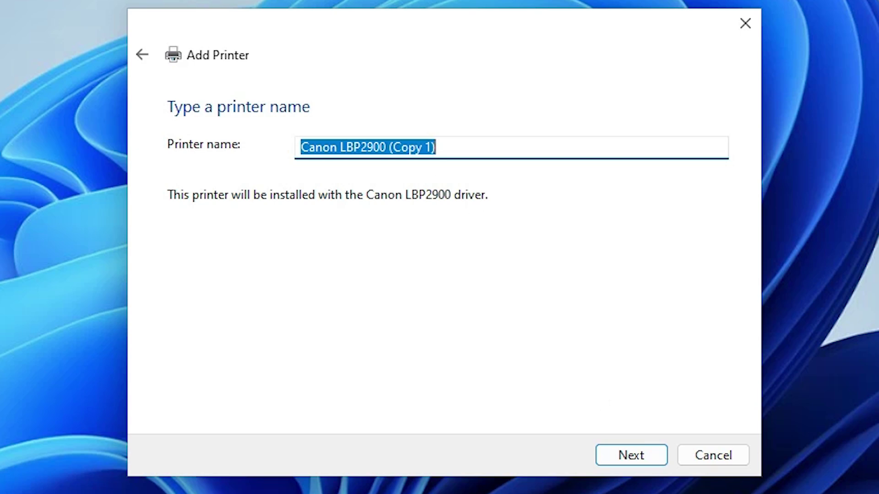
Accept the suggested printer name Canon LBP2900 (Copy 1), leave the printer unshared and finish adding it.
click(649, 455)
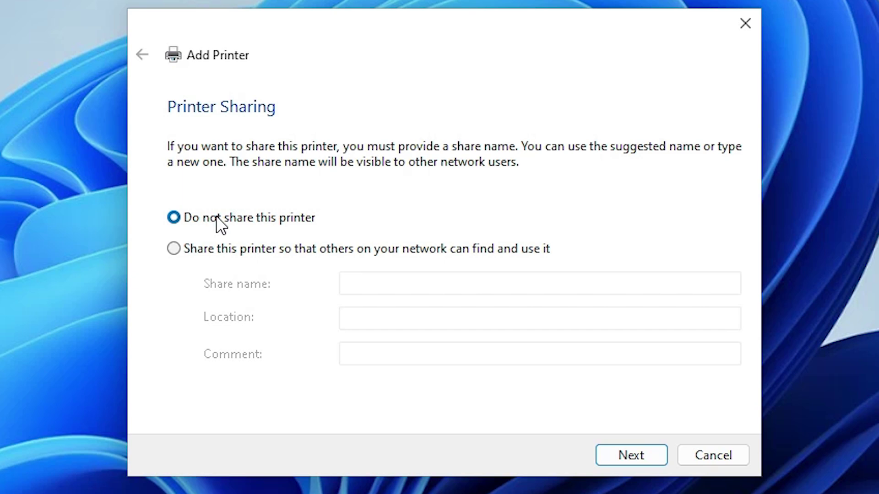
click(631, 450)
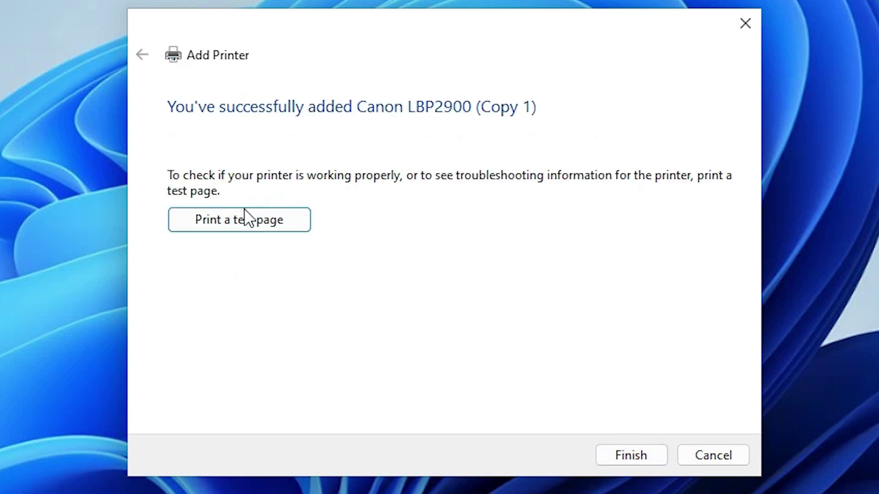
click(635, 455)
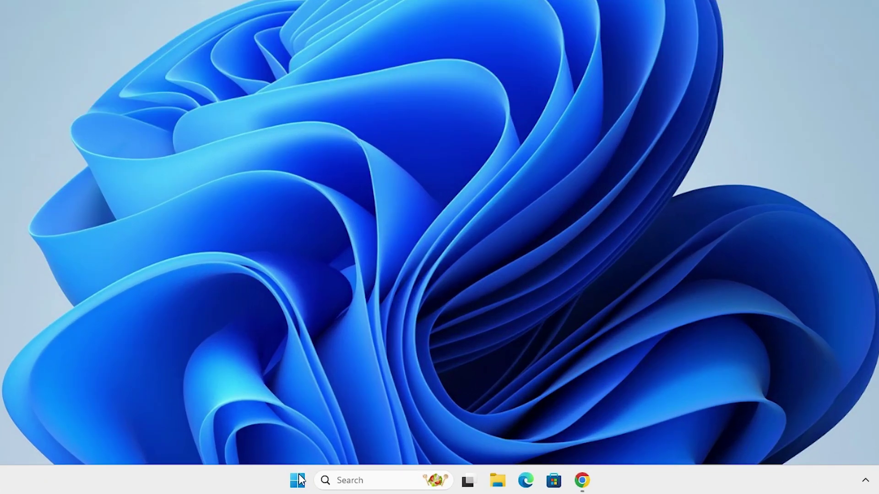
Reopen the Printers & scanners settings, check the status page of Canon LBP2900 (Copy 1) and return to the printer list.
click(300, 480)
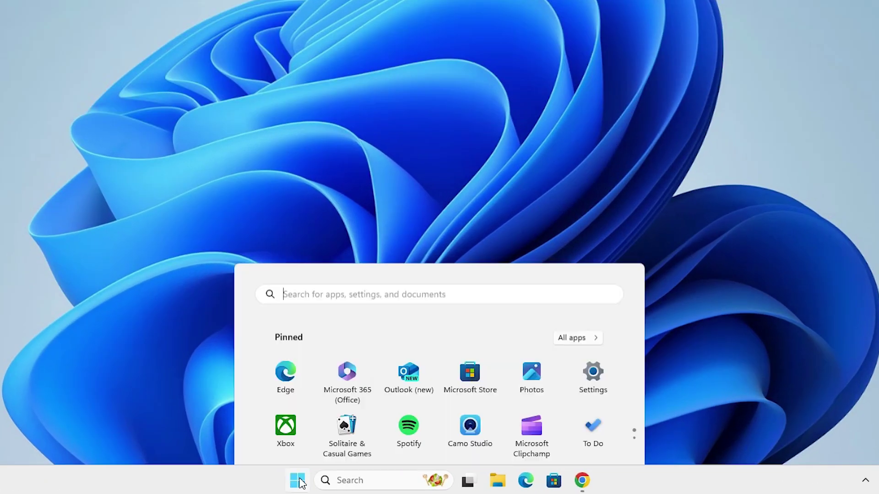
text(pr)
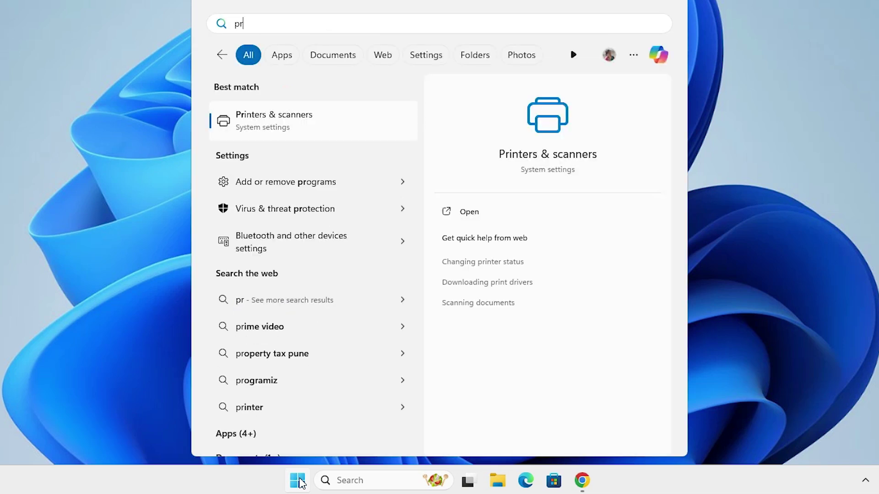
click(335, 136)
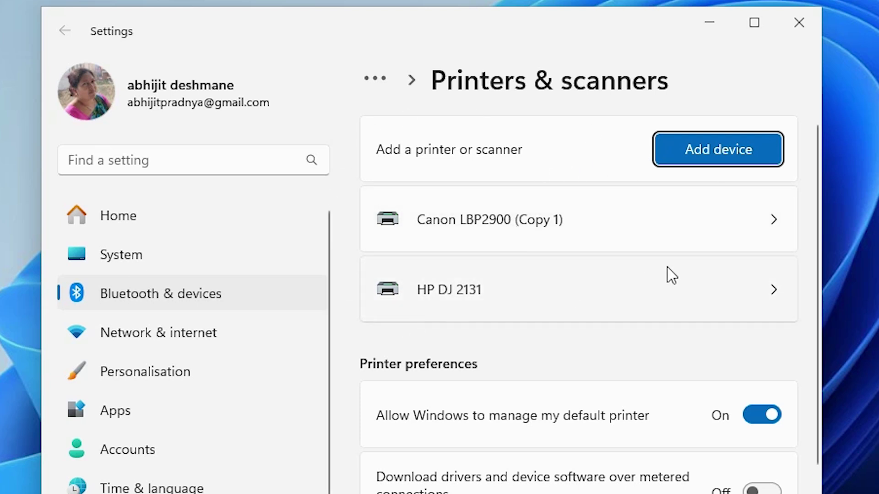
click(779, 225)
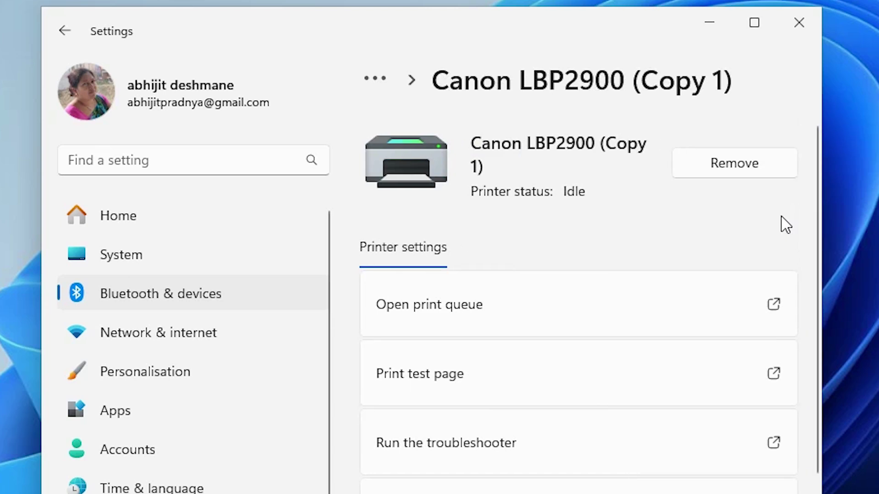
click(66, 32)
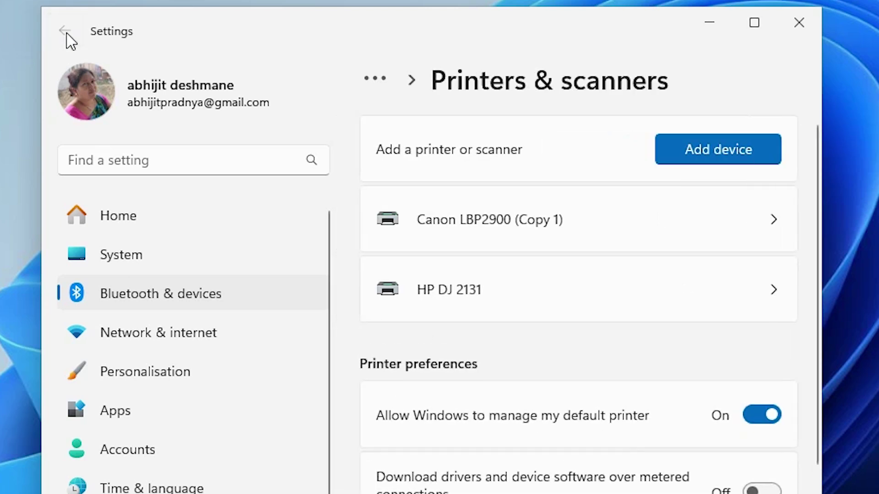